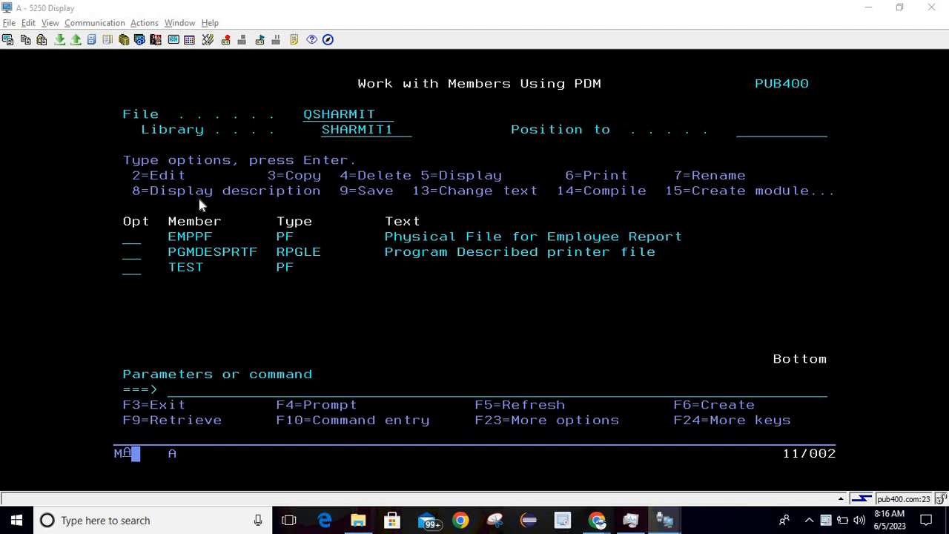
- List the spooled files for PGMDESPRTF with option SP
click(208, 387)
click(207, 390)
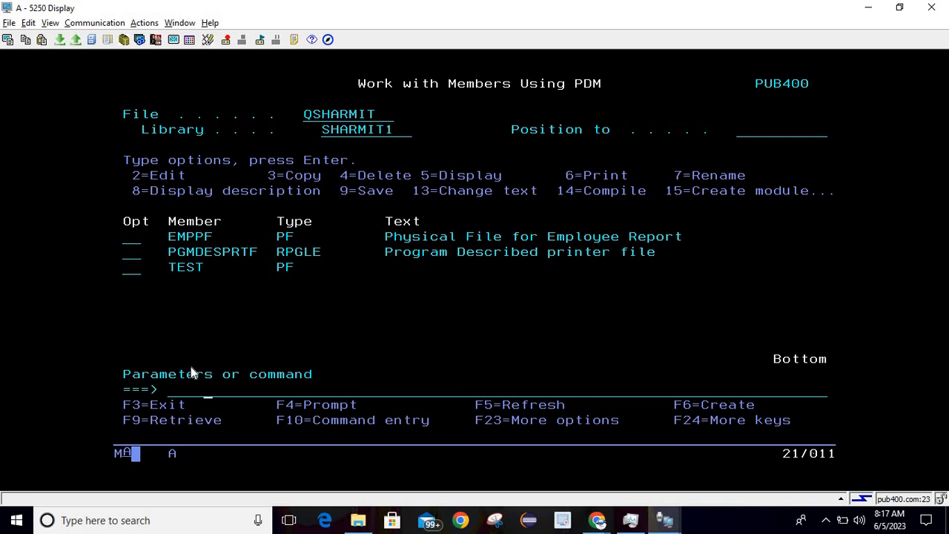
click(127, 257)
text(SP)
key(Return)
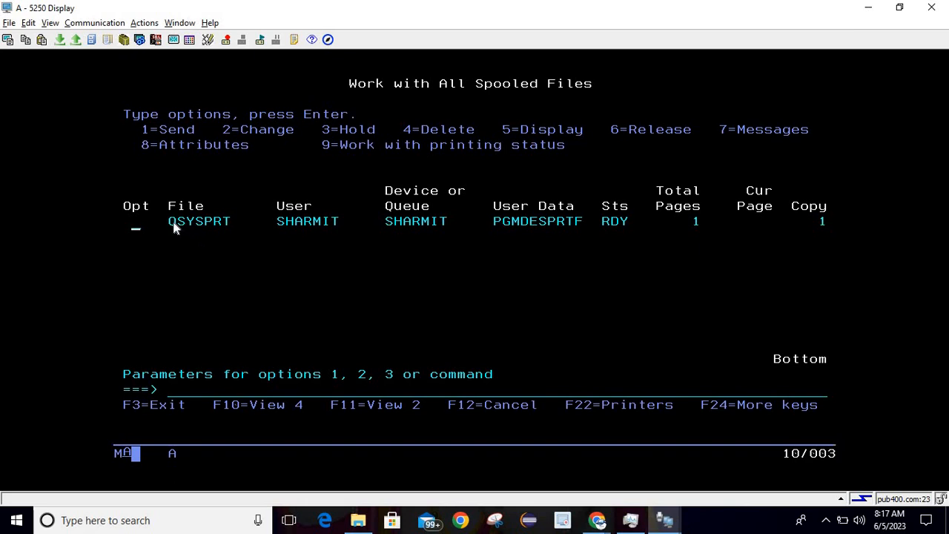
- Display the QSYSPRT report with option 5, then return to the spooled files list
drag(170, 224, 853, 221)
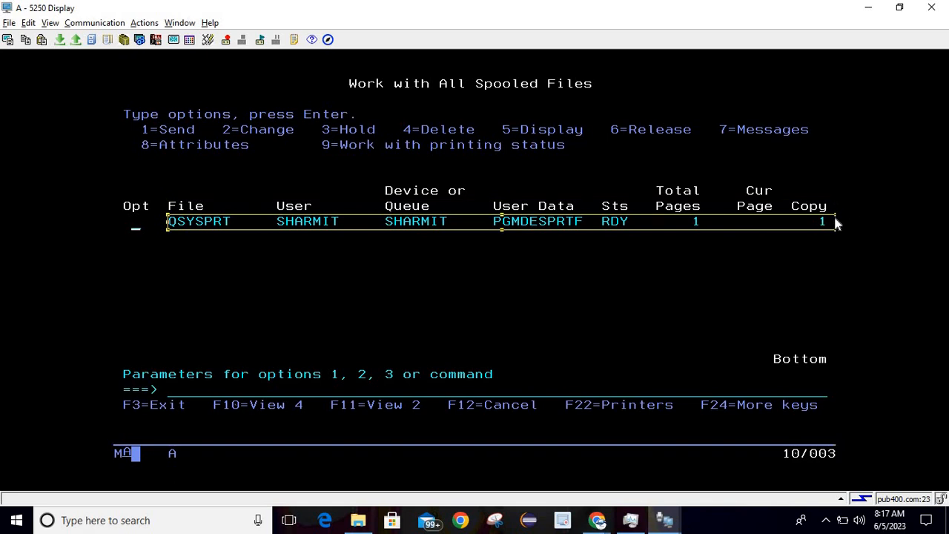
click(579, 268)
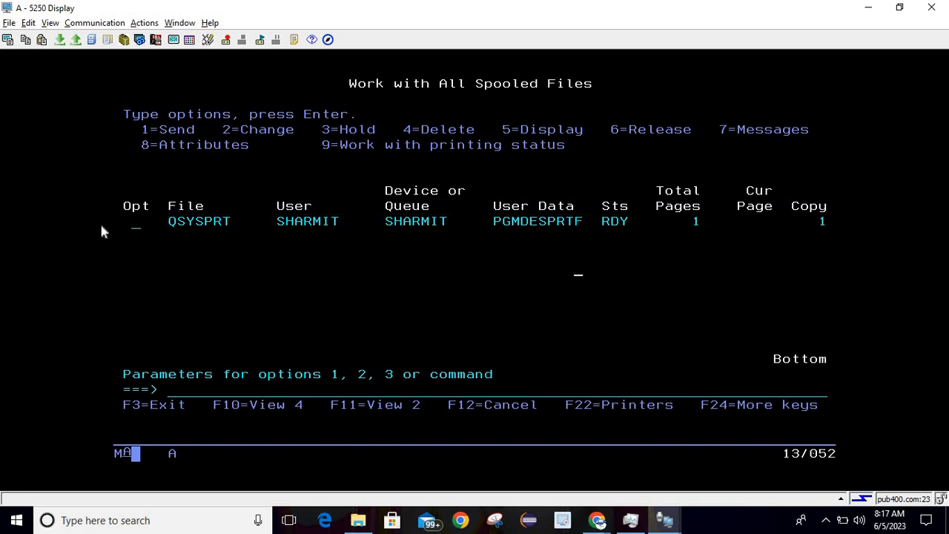
click(132, 230)
text(5)
key(Return)
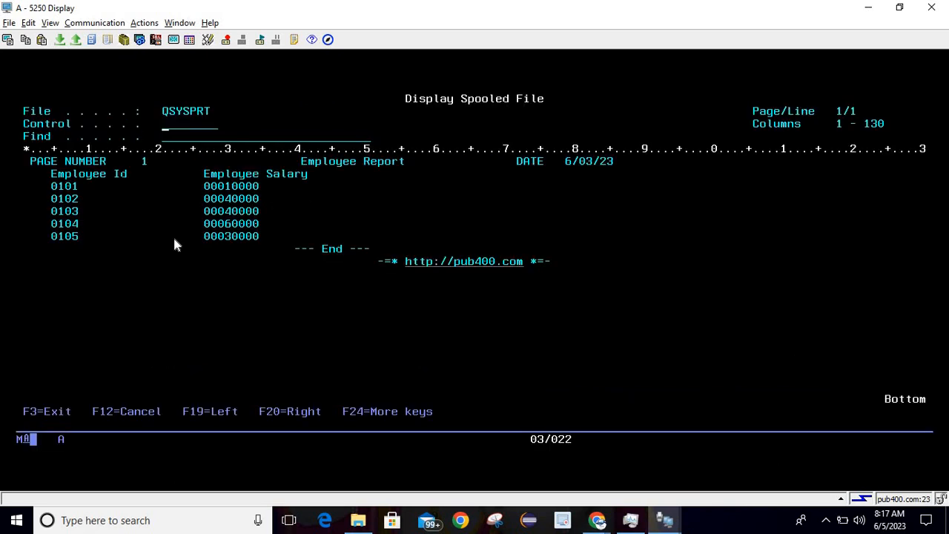
key(F3)
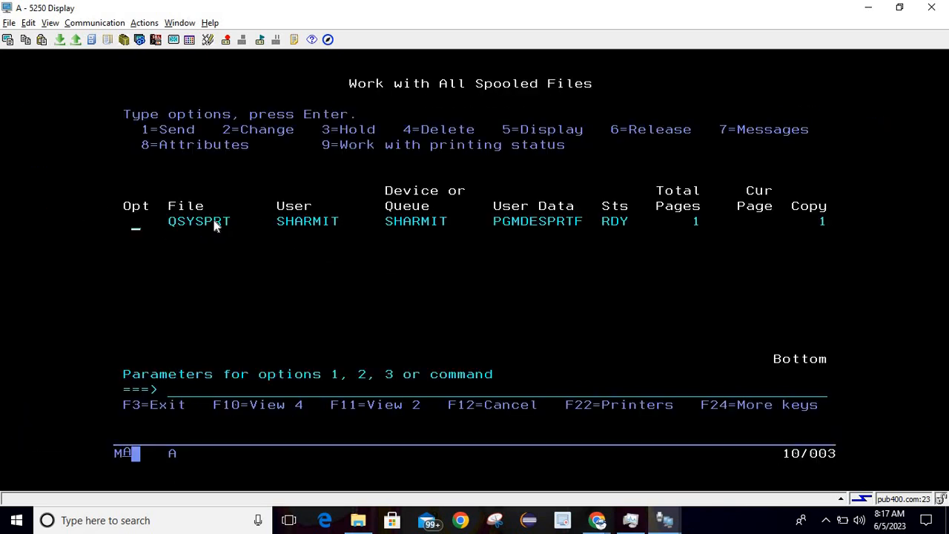
click(322, 284)
- Show the job name and number columns and paste the QSYSPRT row into the Scratch Pad
click(346, 405)
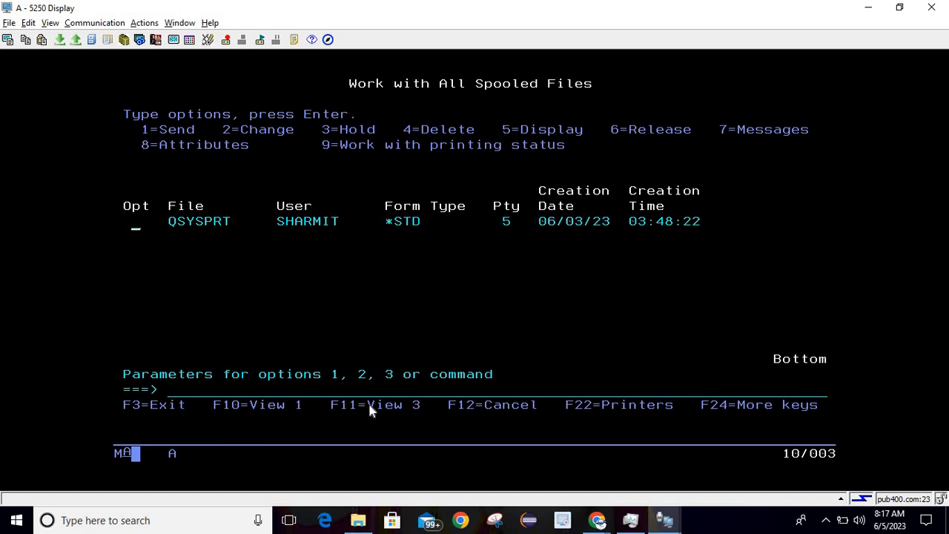
click(370, 407)
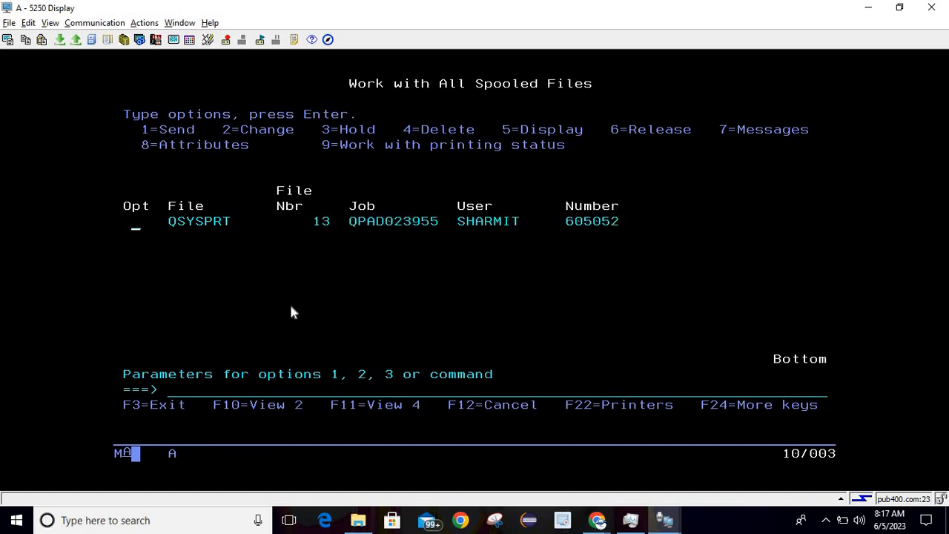
drag(364, 231, 616, 226)
click(457, 138)
click(294, 40)
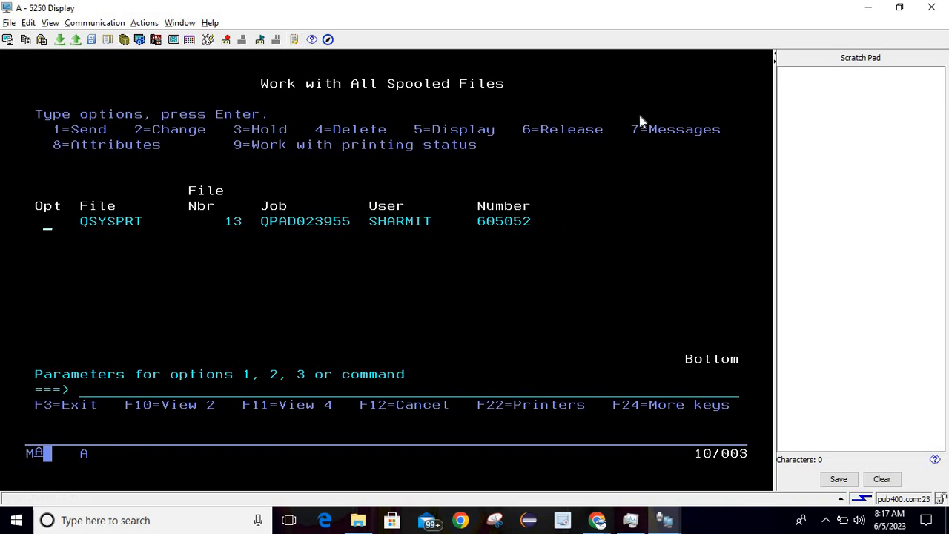
text(13  QPAD023955  SHARMIT     605052)
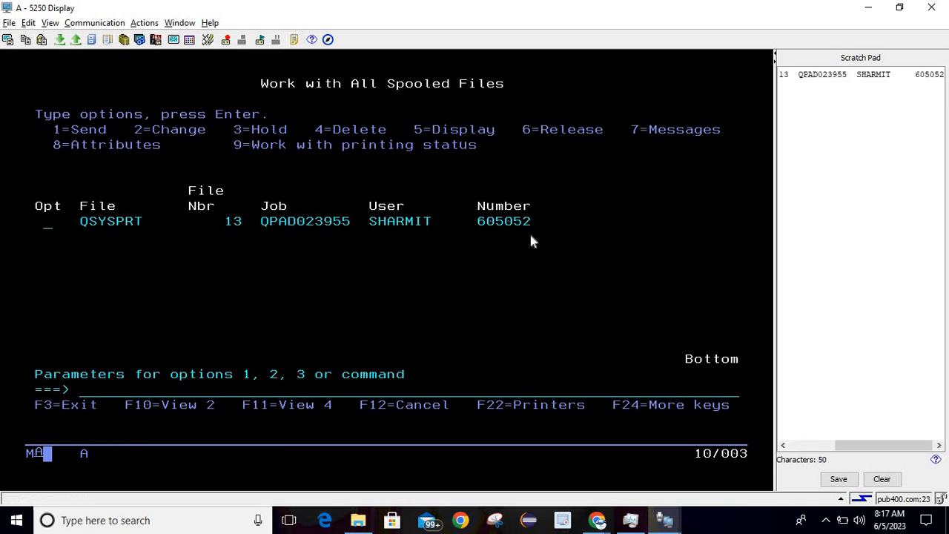
click(363, 313)
- Prompt the CPYSPLF command with F4
click(133, 390)
text(pysplf)
key(BackSpace)
key(BackSpace)
key(BackSpace)
key(BackSpace)
key(BackSpace)
key(BackSpace)
key(BackSpace)
key(BackSpace)
key(BackSpace)
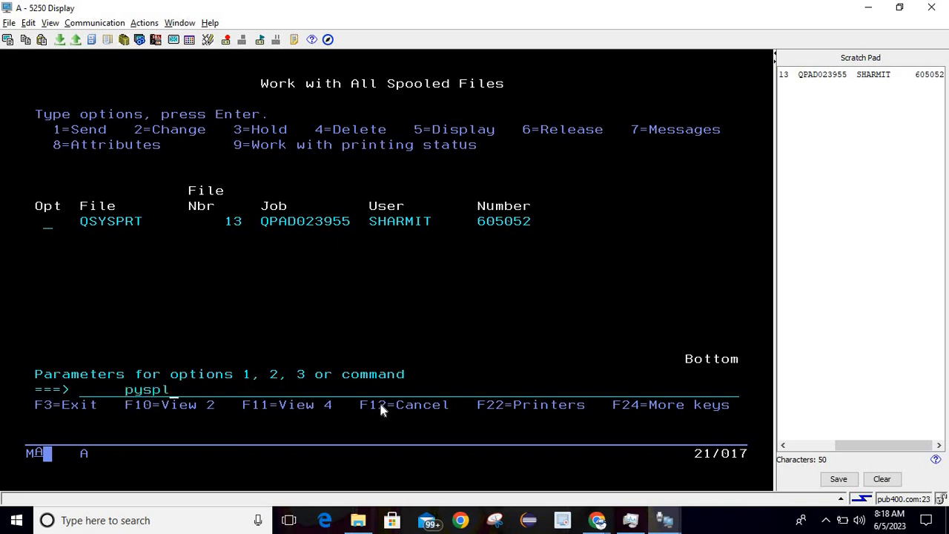
text(cpy)
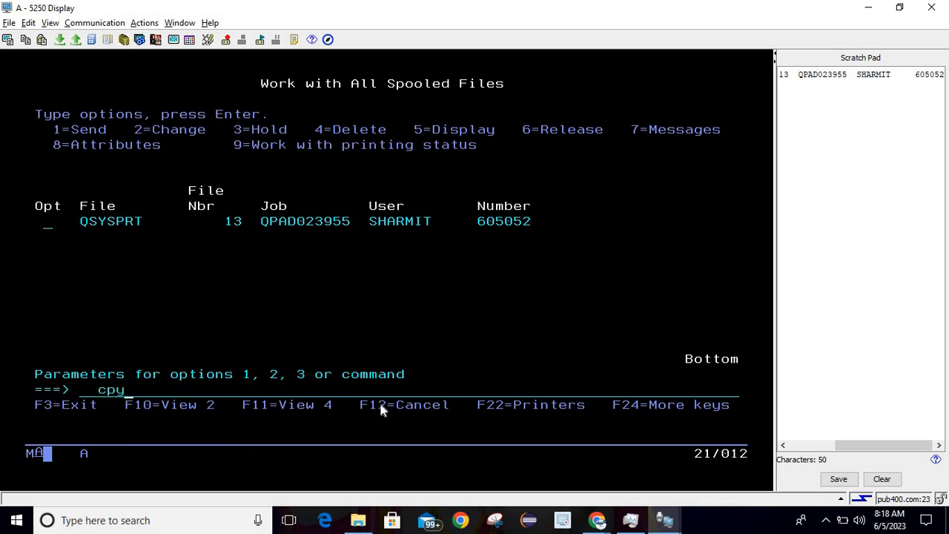
text(splf)
key(F4)
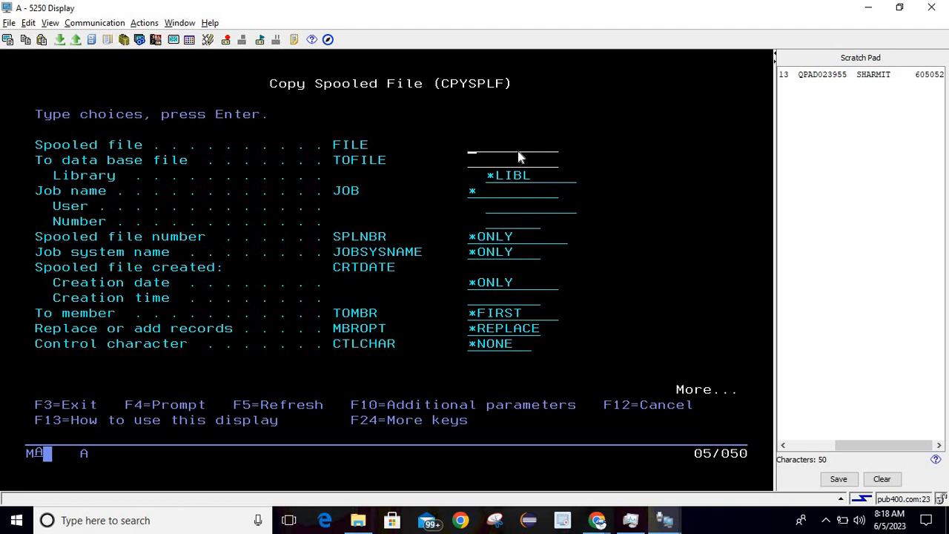
- Set the spooled file to QSYSPRT and the destination file to *TOSTMF
text(qsysprt)
key(Tab)
key(F4)
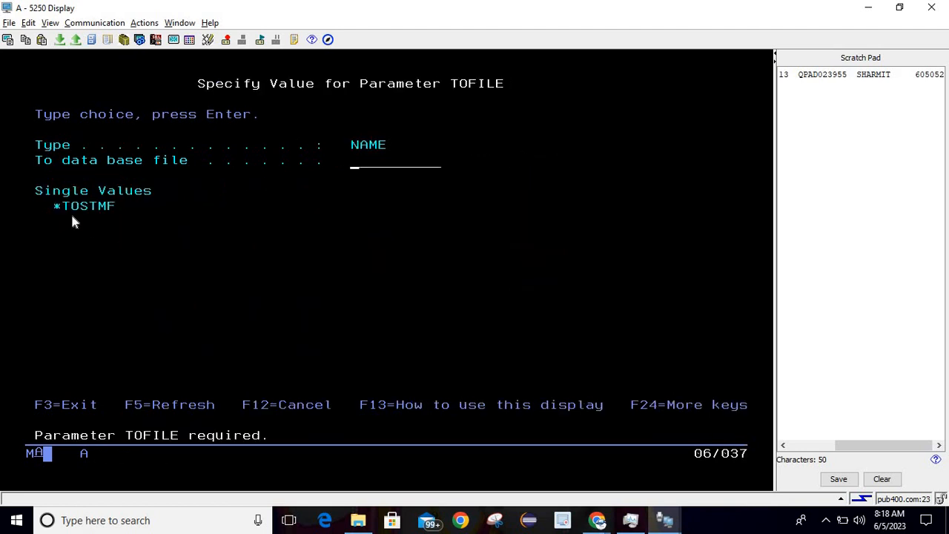
drag(52, 201, 111, 214)
key(ctrl+c)
key(ctrl+v)
key(Return)
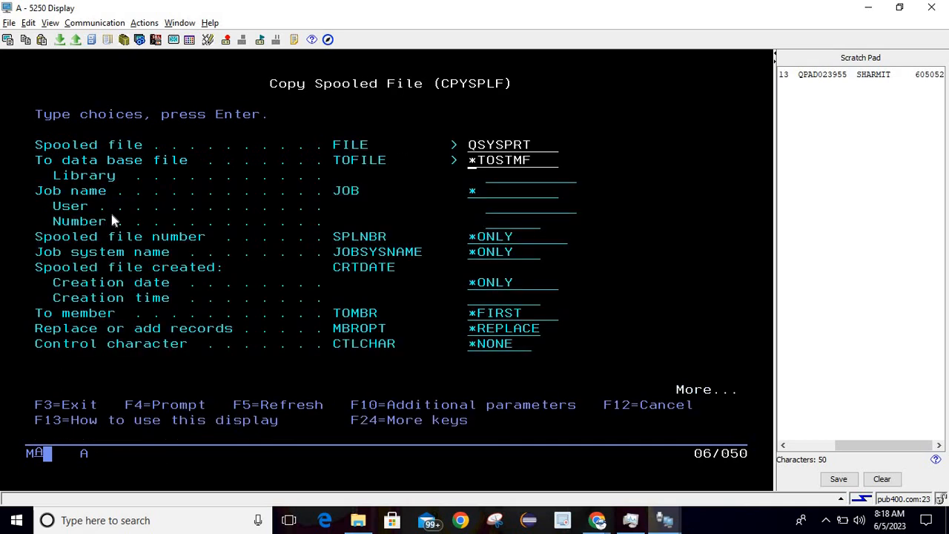
- Fill in job name QPAD023955 and the job user from the Scratch Pad
key(Tab)
key(Tab)
double_click(815, 75)
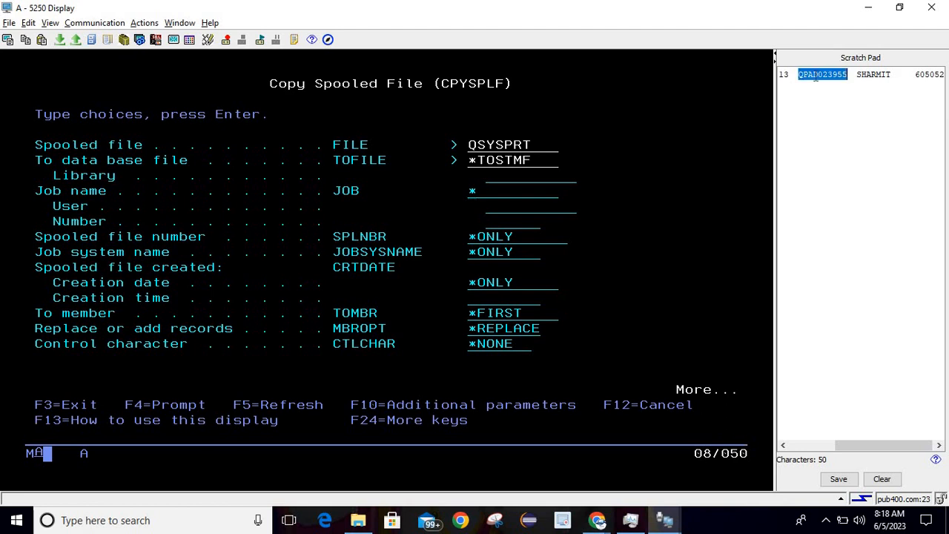
click(490, 179)
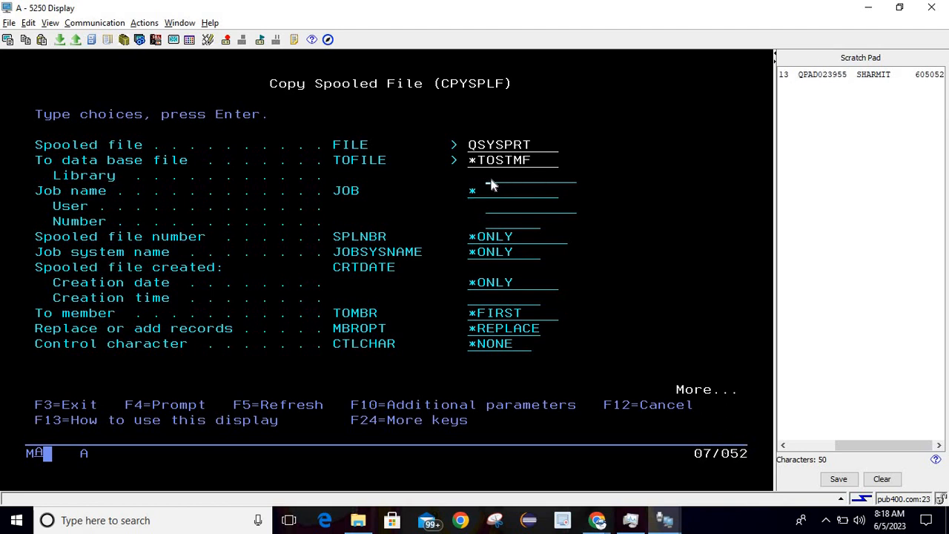
key(Tab)
key(ctrl+v)
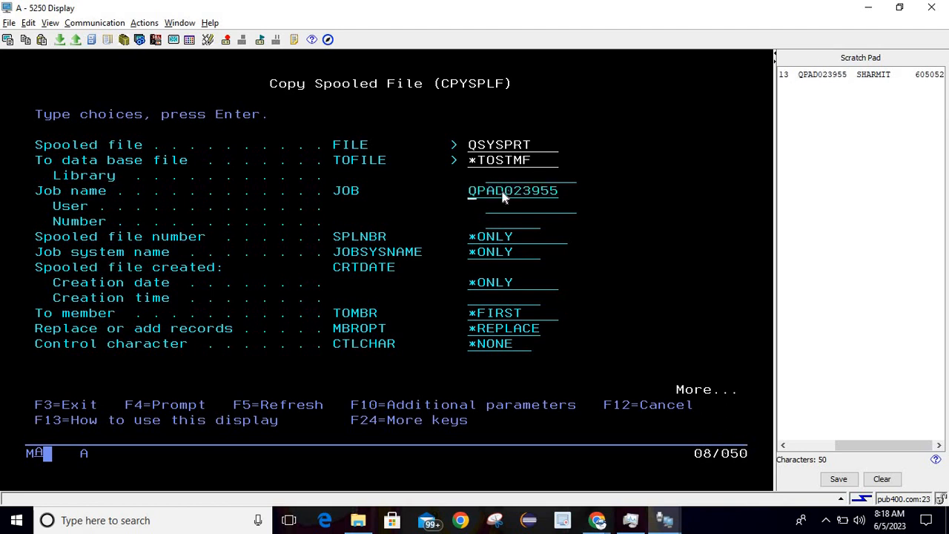
double_click(873, 75)
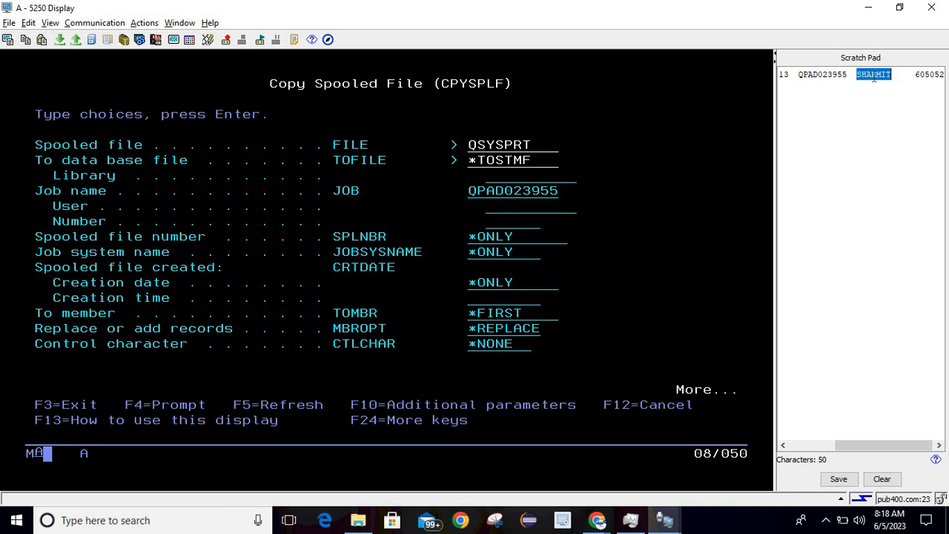
click(488, 202)
key(ctrl+v)
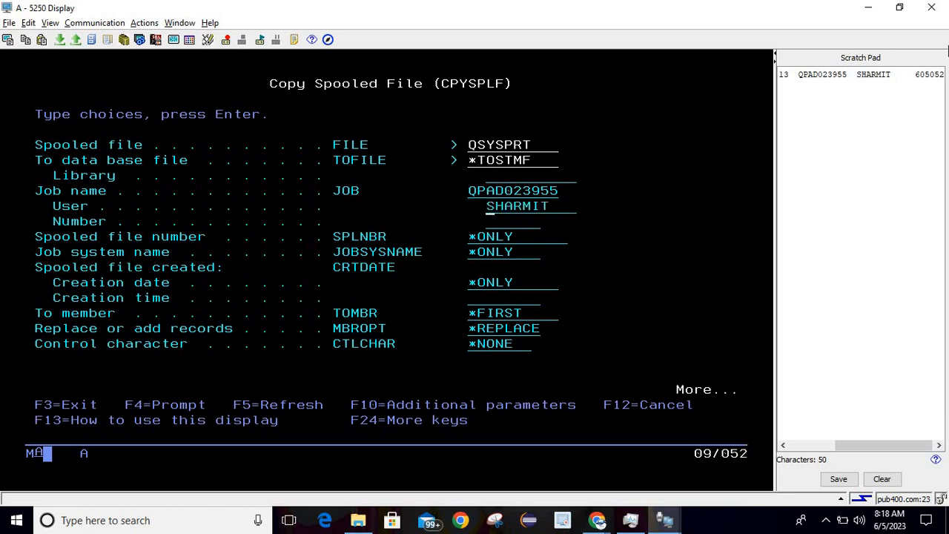
- Enter job number 605052 and spooled file number 13 from the Scratch Pad
double_click(931, 76)
click(537, 213)
key(Tab)
key(ctrl+v)
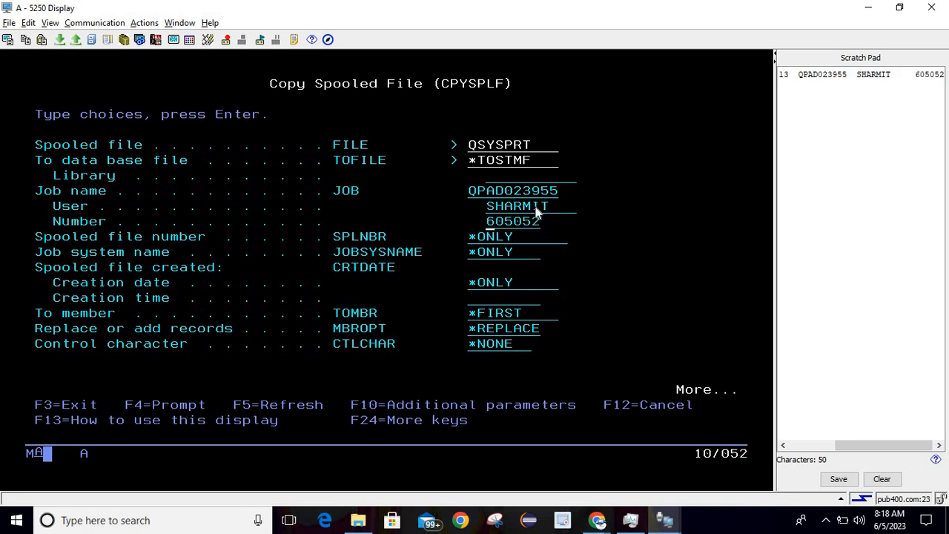
double_click(784, 75)
click(475, 244)
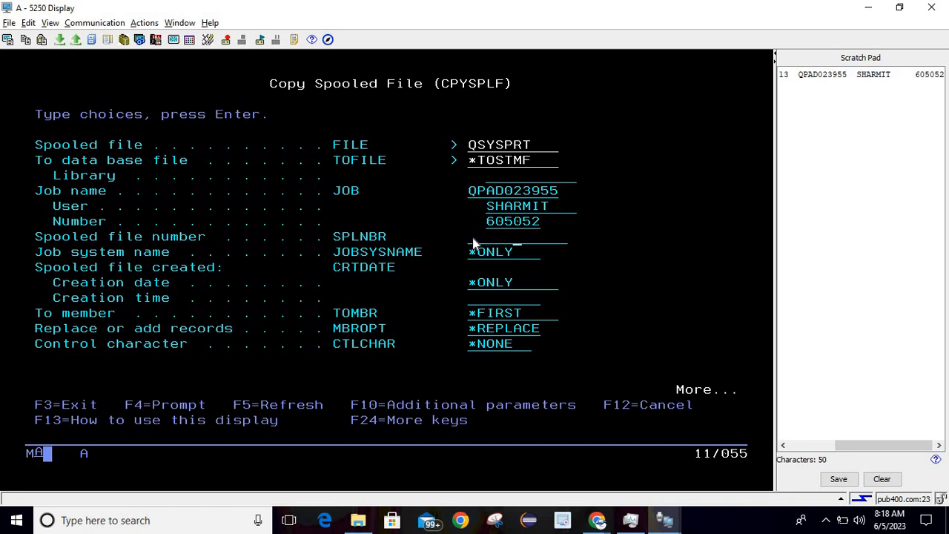
key(ctrl+v)
key(Page_Down)
- Set the stream file to Report2.pdf in the user's /home directory
key(Down)
key(Down)
key(Down)
key(Down)
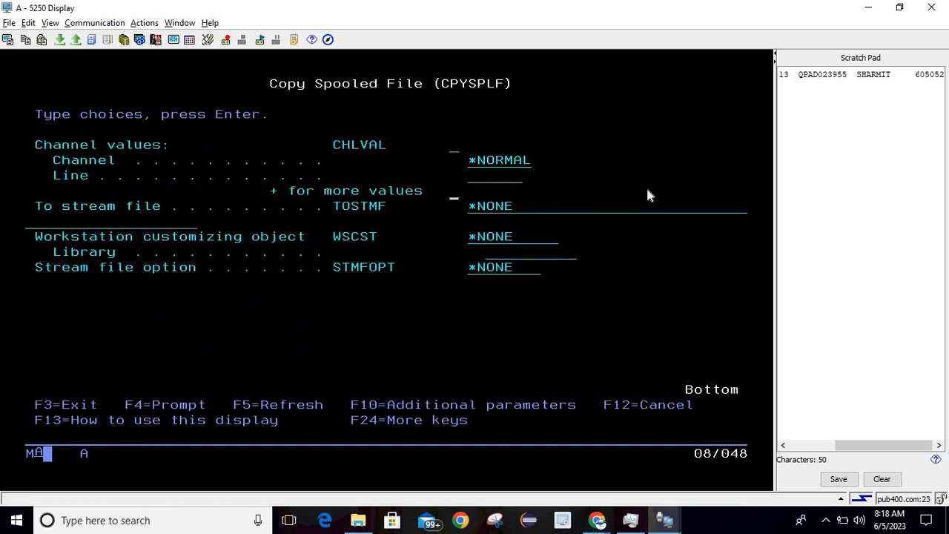
key(Right)
key(Right)
text('/home/)
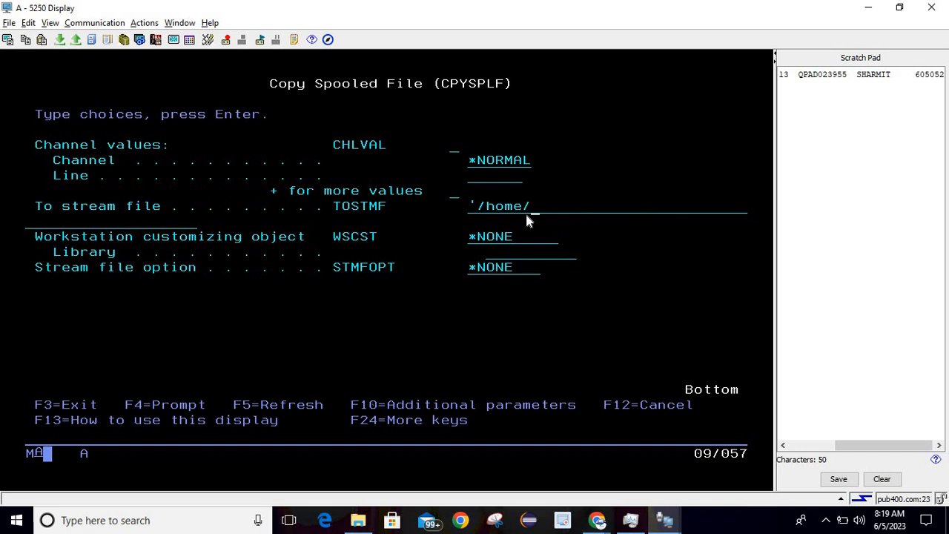
text(u)
key(BackSpace)
text(sharmit/Report)
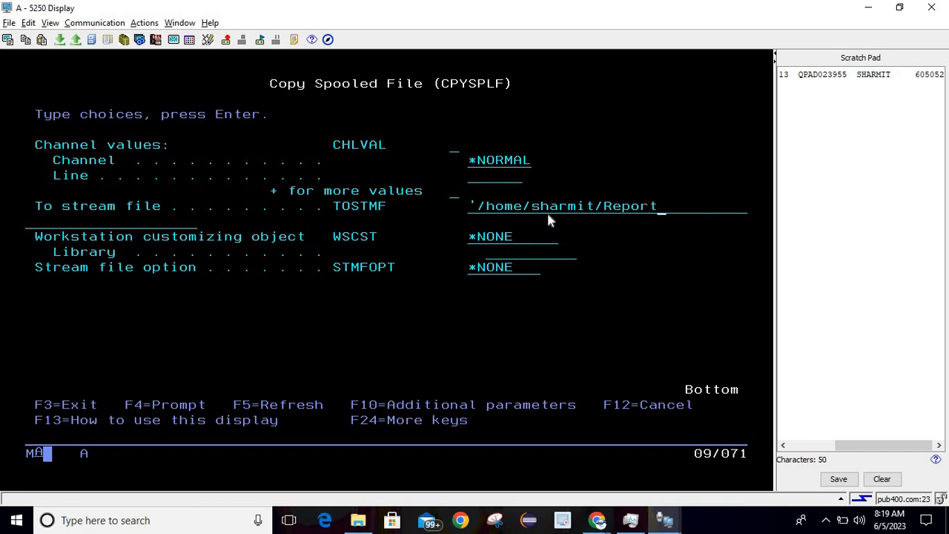
text(2.pdf')
- Set WSCST to *PDF and run the copy, then type WRKLNK
key(Tab)
text(*pdf)
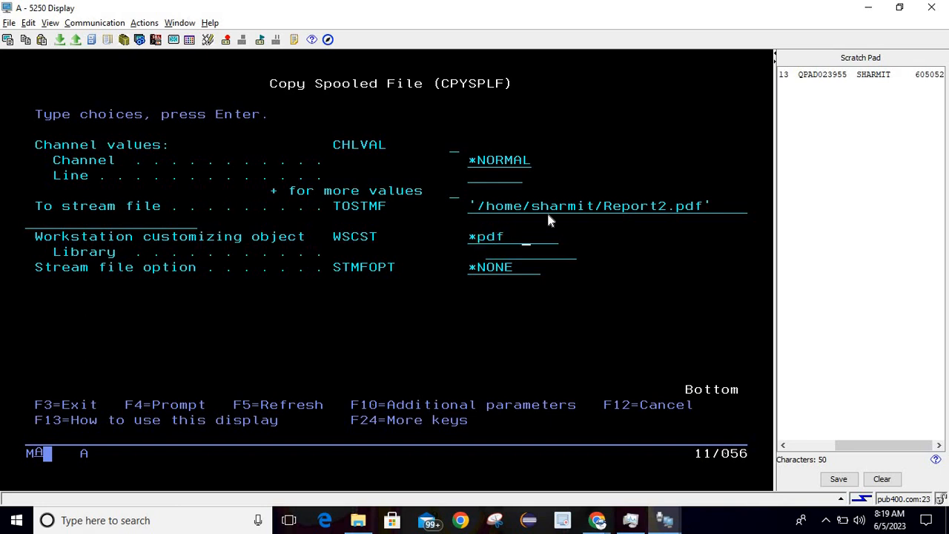
click(612, 251)
key(Return)
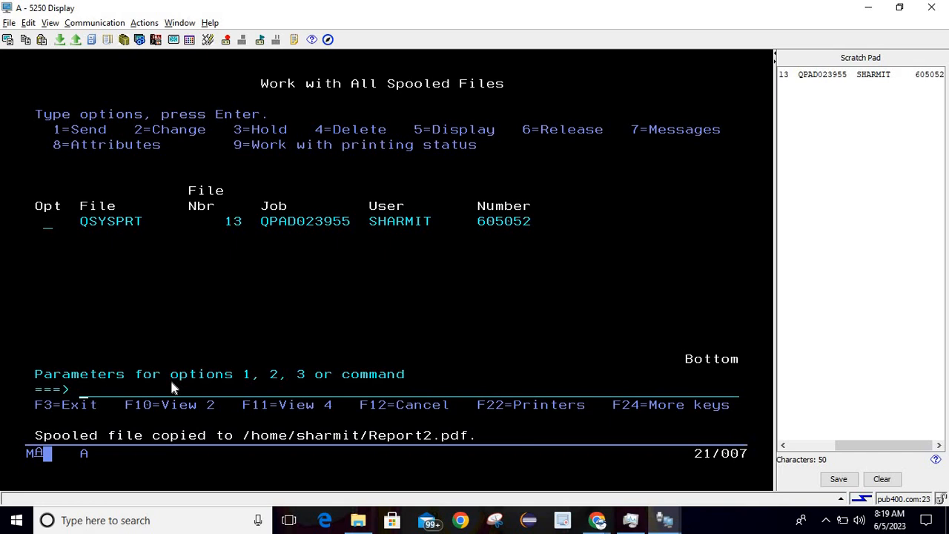
text(wrklnk)
- List the home directory links, locate Report2.pdf, and return to the spooled files with F12
key(Return)
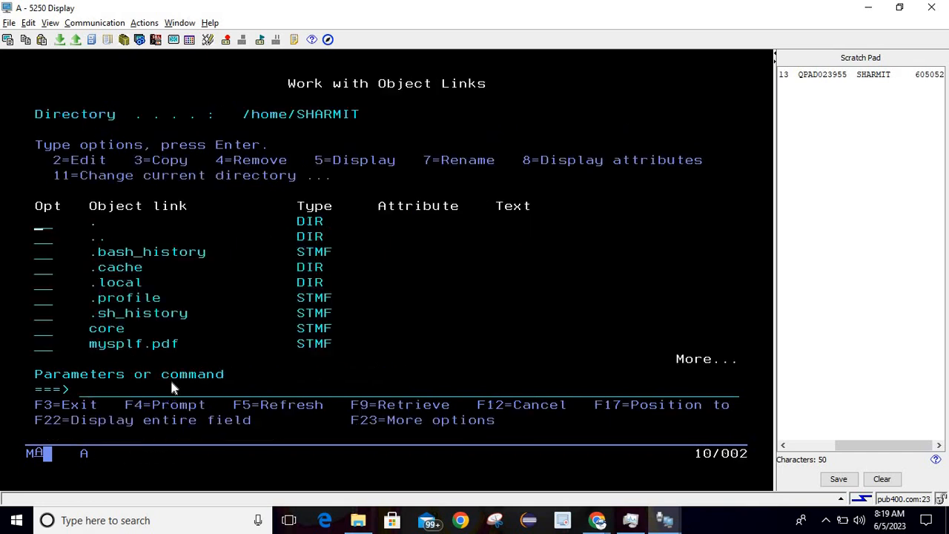
click(232, 299)
click(291, 115)
key(Page_Down)
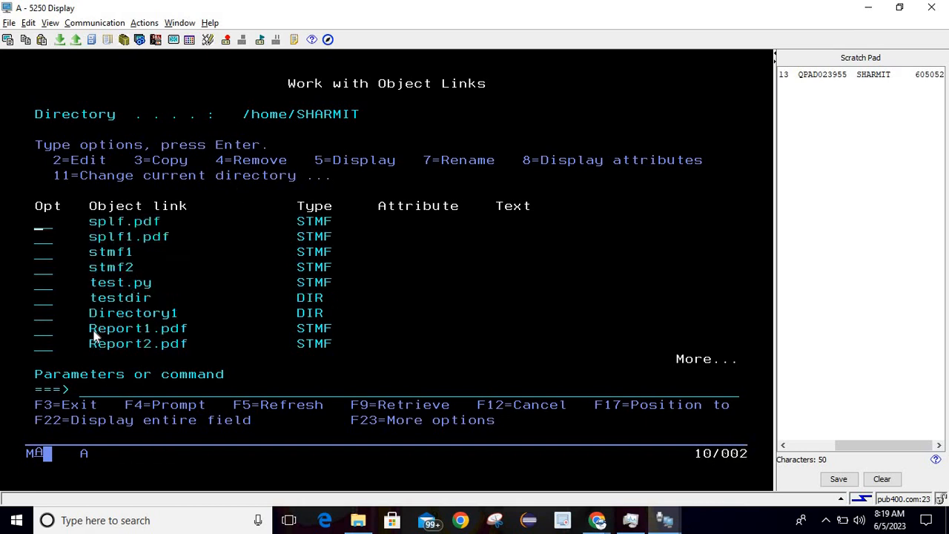
drag(88, 338, 241, 355)
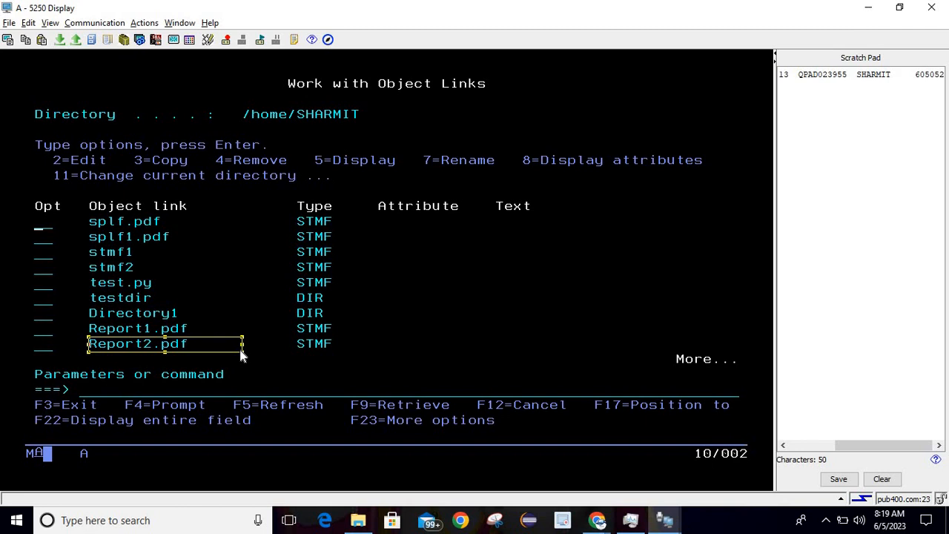
click(342, 299)
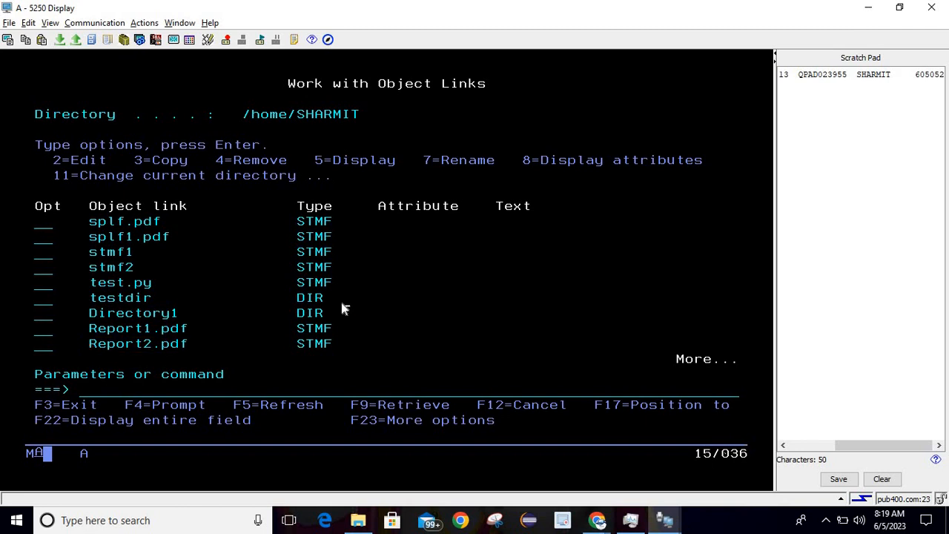
key(F12)
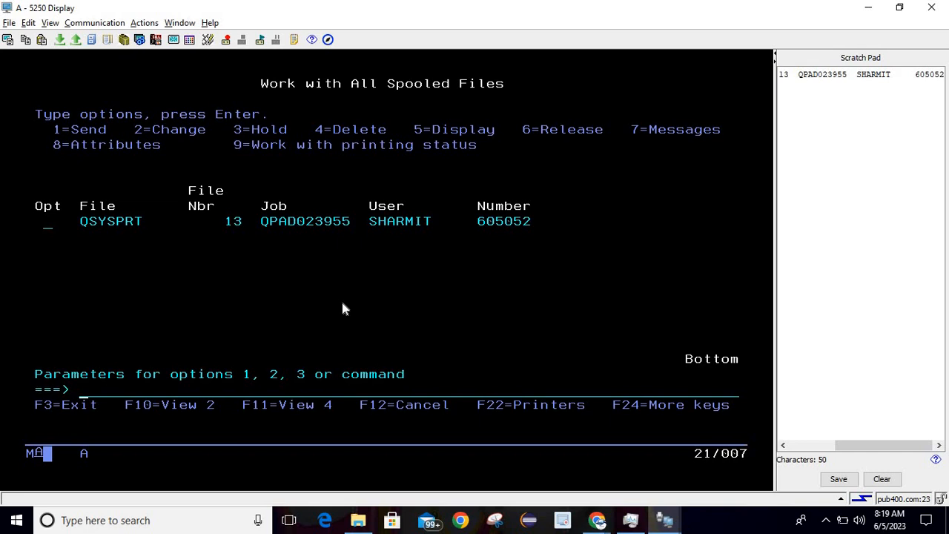
- Go back to the winscp Google results and open the official WinSCP download page
mouse_move(591, 524)
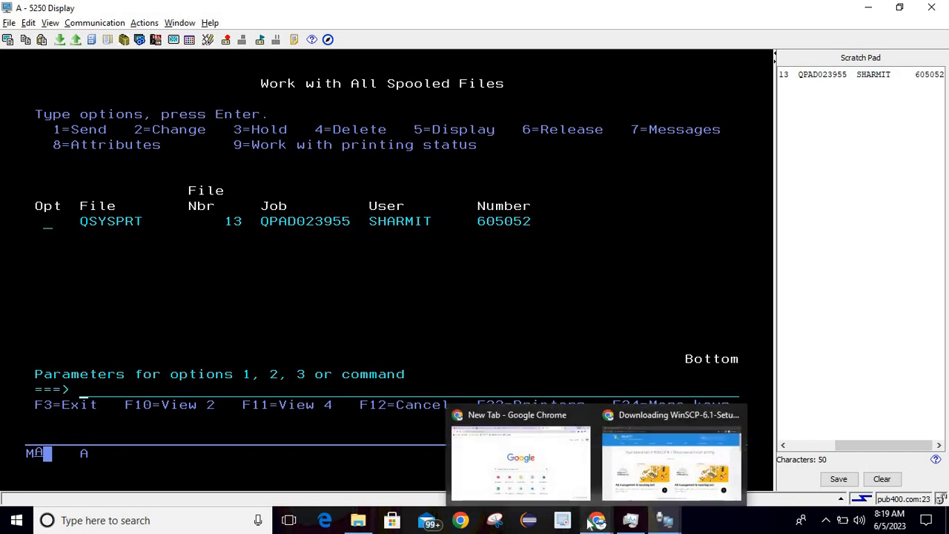
click(627, 455)
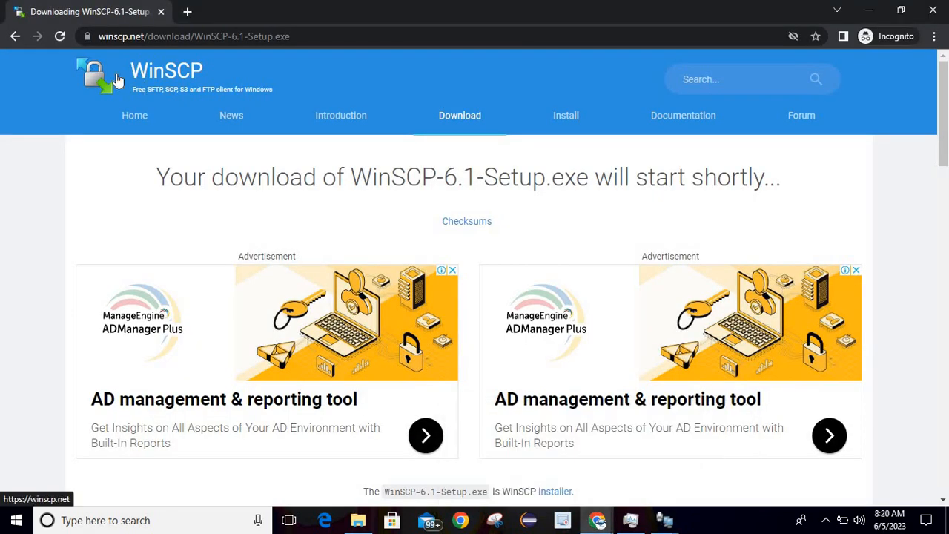
click(13, 39)
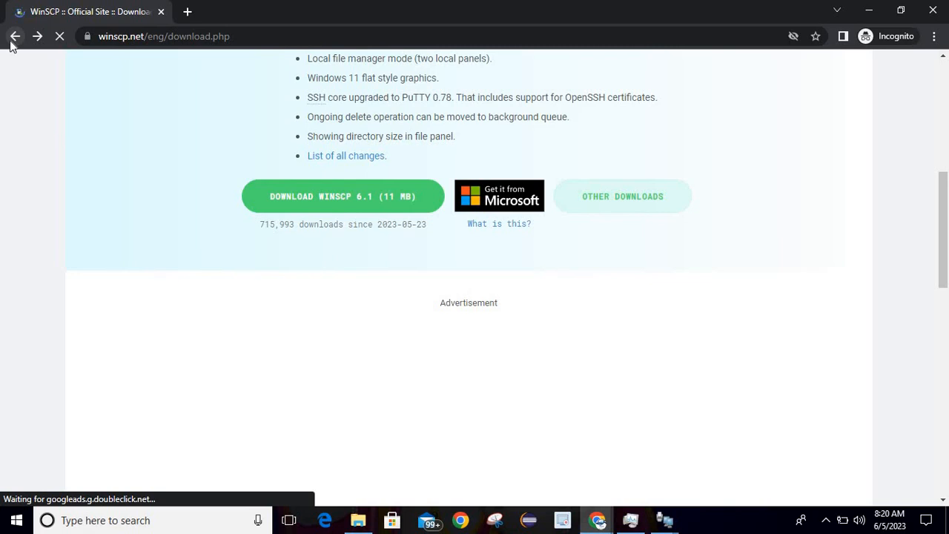
click(12, 40)
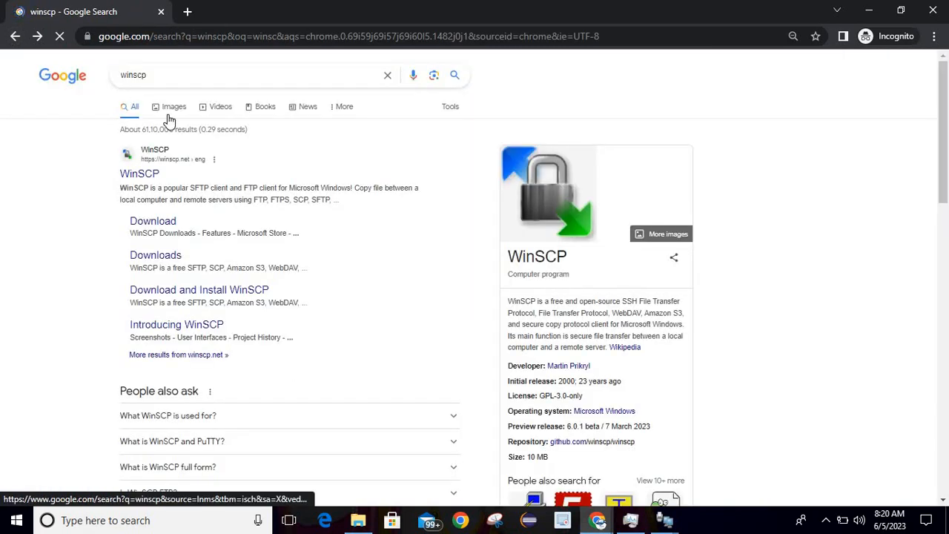
click(163, 75)
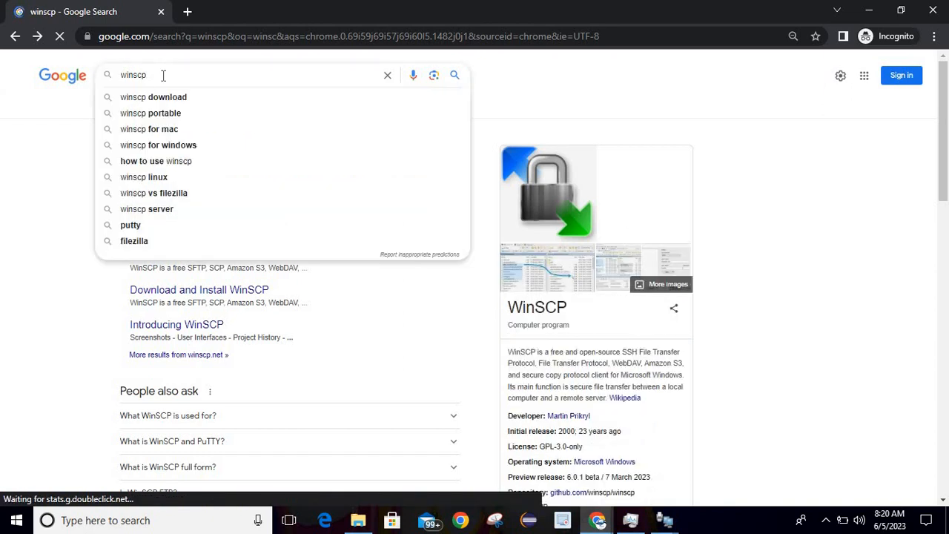
click(30, 142)
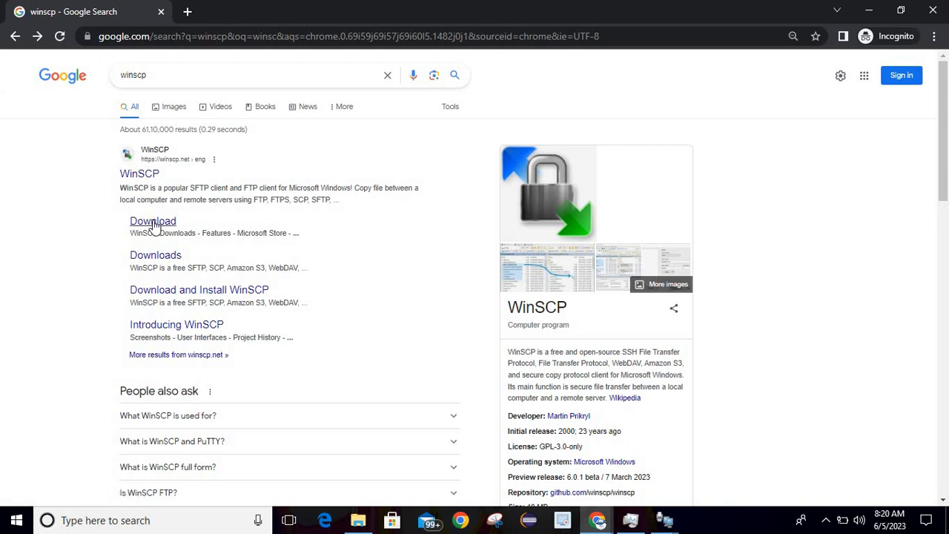
click(153, 222)
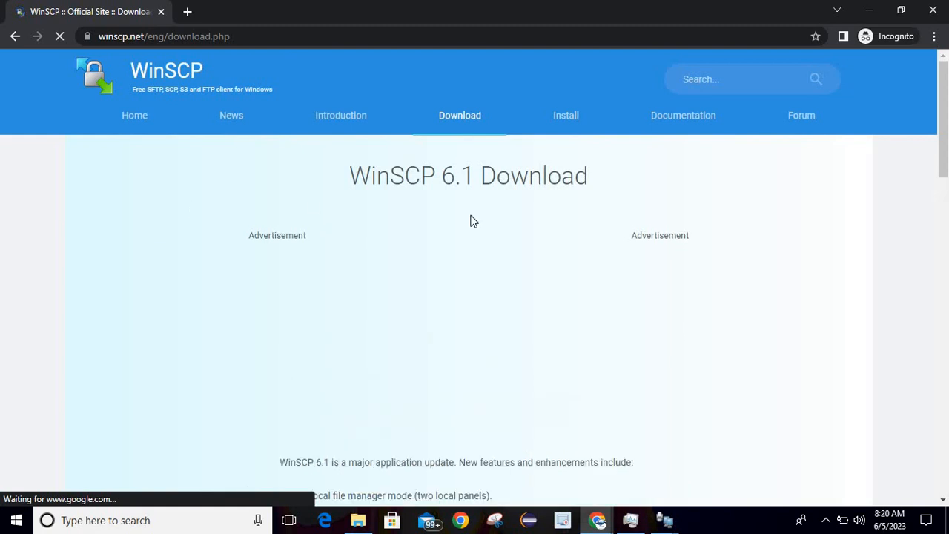
- Scroll the download page and open the Downloads folder
drag(945, 143, 948, 228)
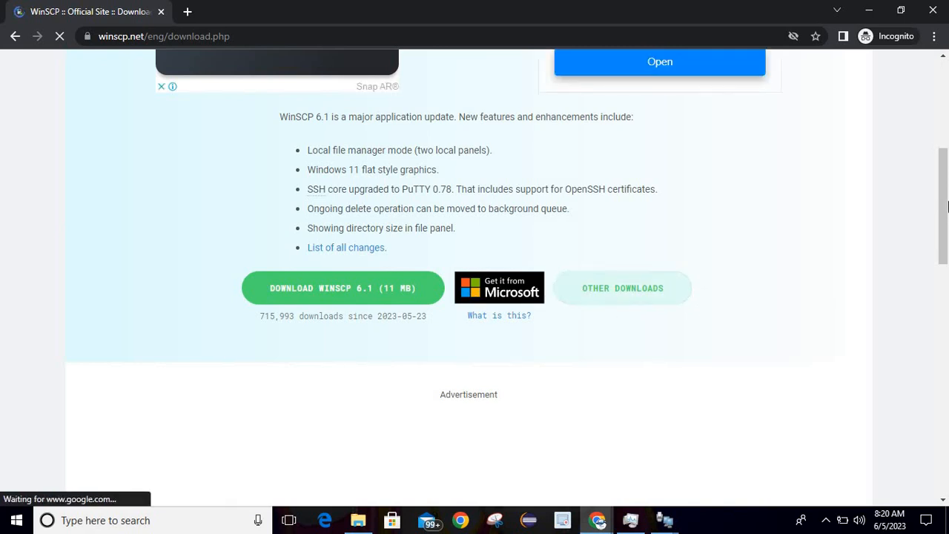
drag(947, 206, 948, 210)
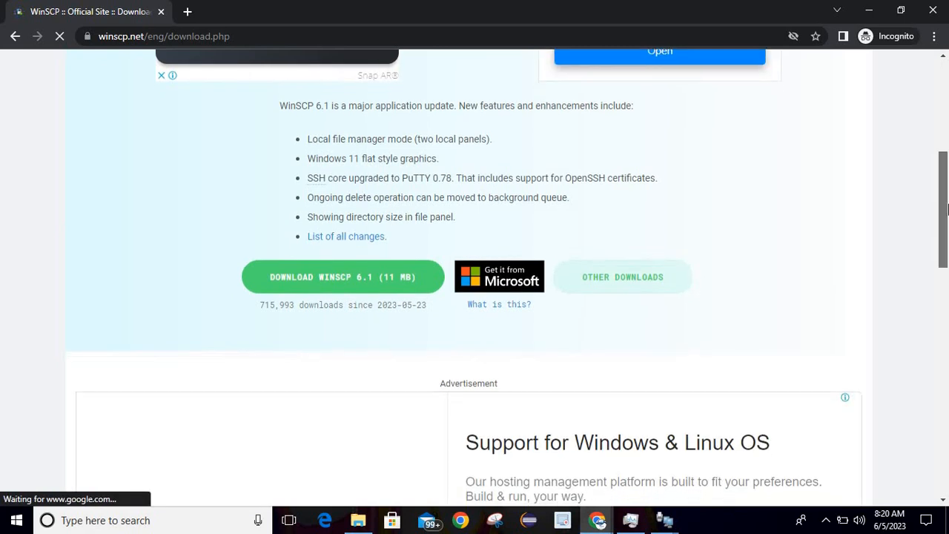
click(361, 520)
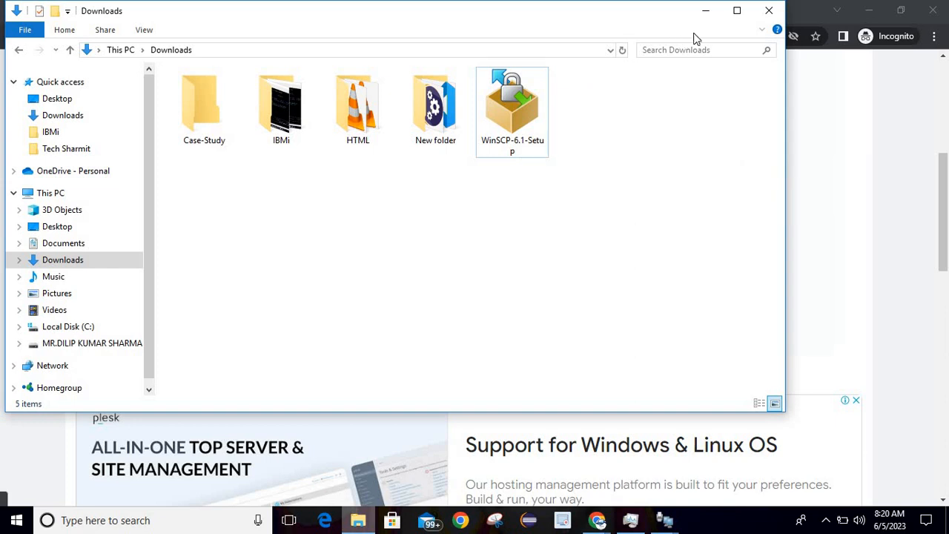
- Minimize the Downloads window and Chrome to reveal the desktop
click(706, 11)
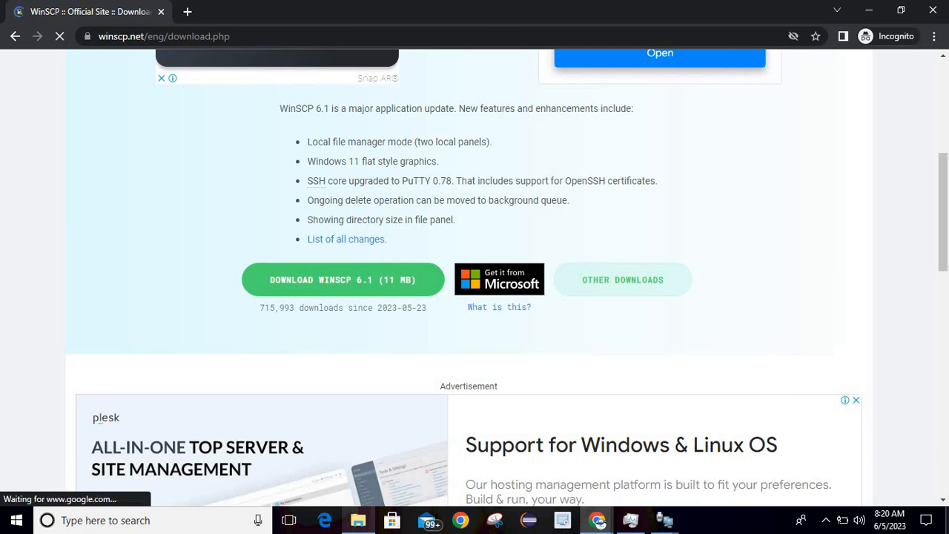
click(947, 522)
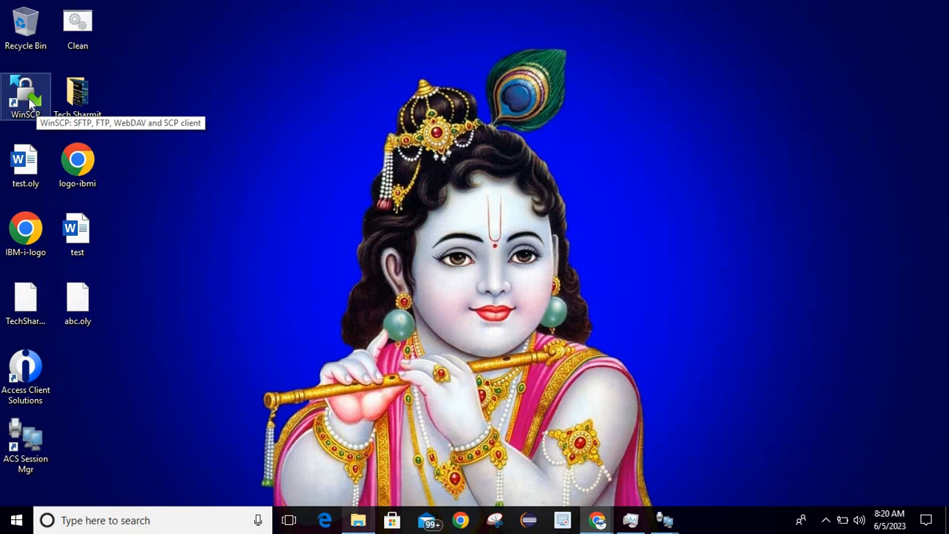
- Close the IBM i Session Manager window and bring the WinSCP login dialog forward
click(30, 103)
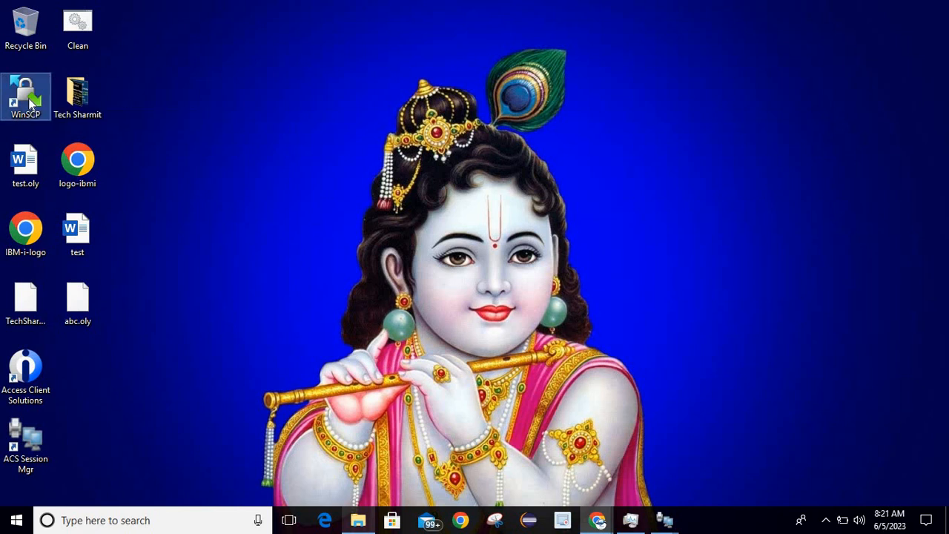
click(656, 524)
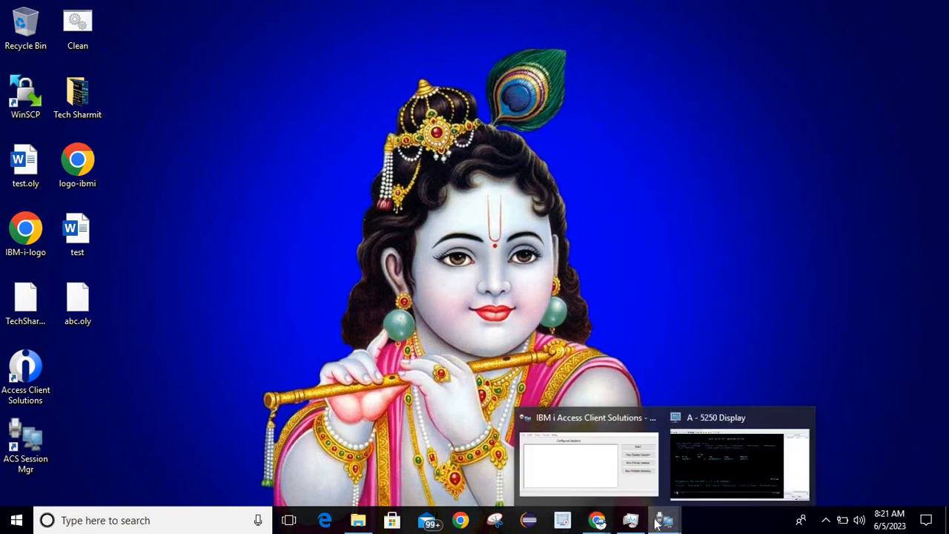
click(651, 421)
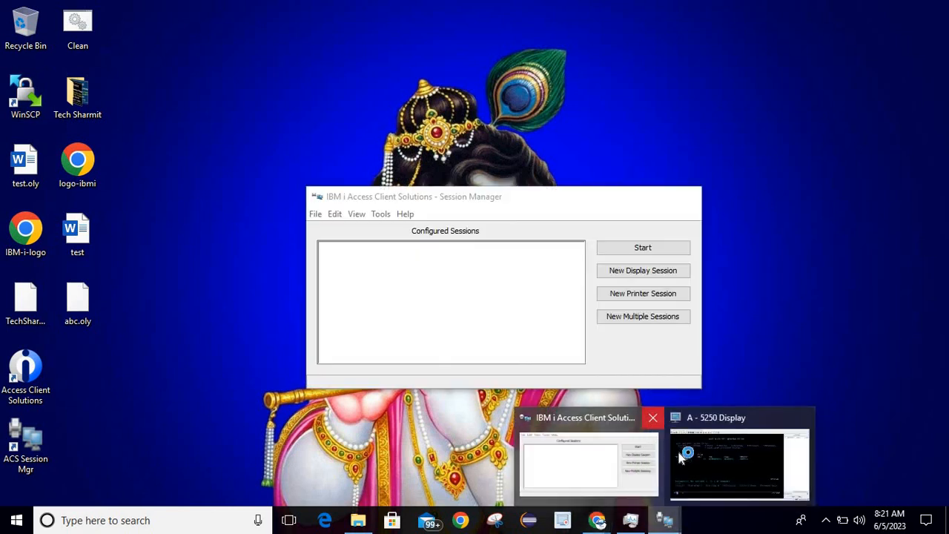
click(677, 457)
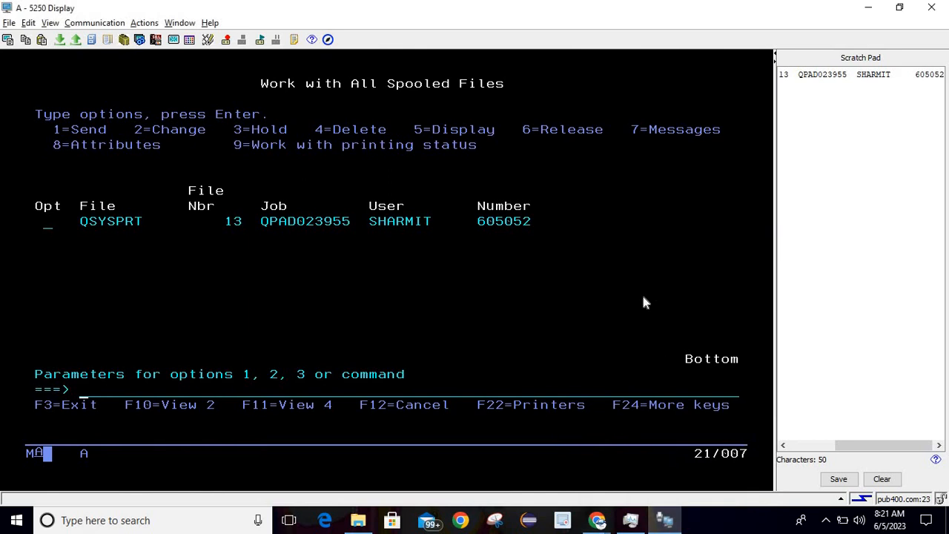
click(643, 297)
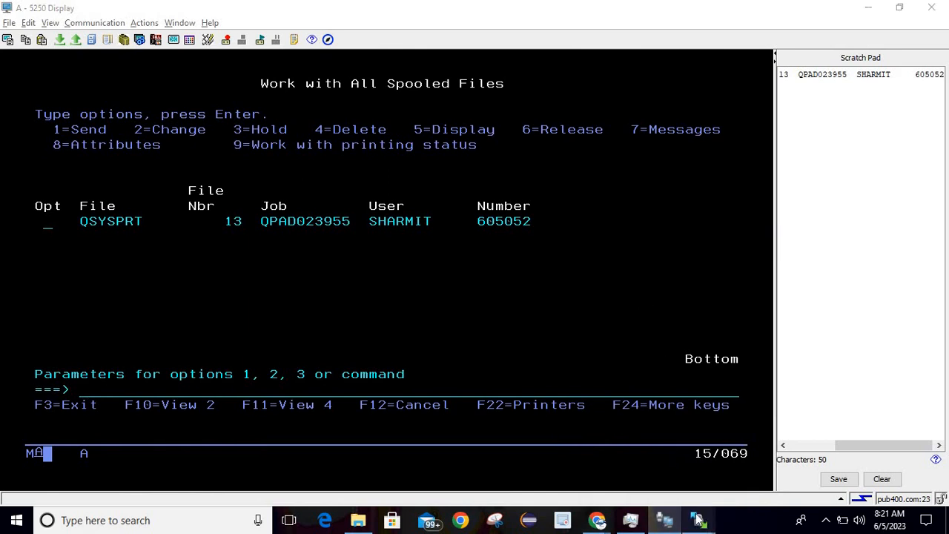
mouse_move(701, 508)
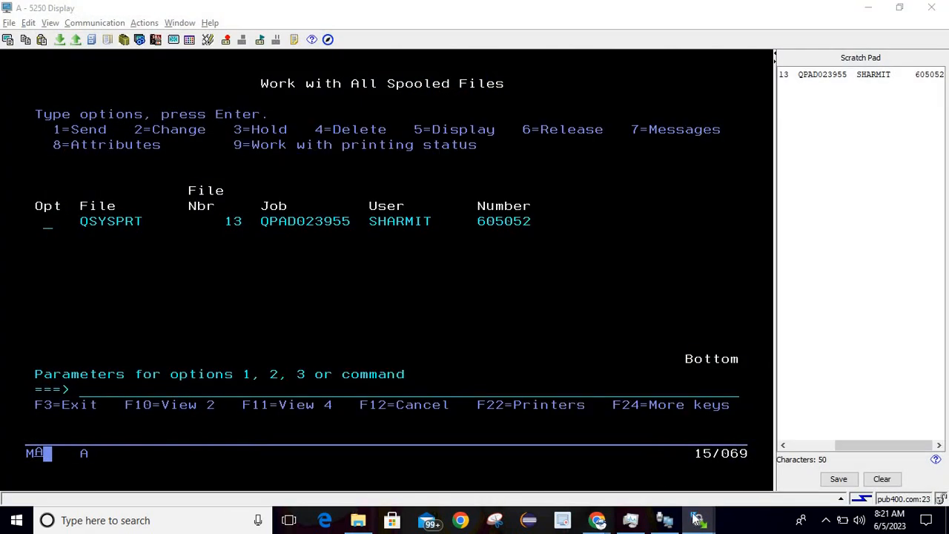
click(698, 519)
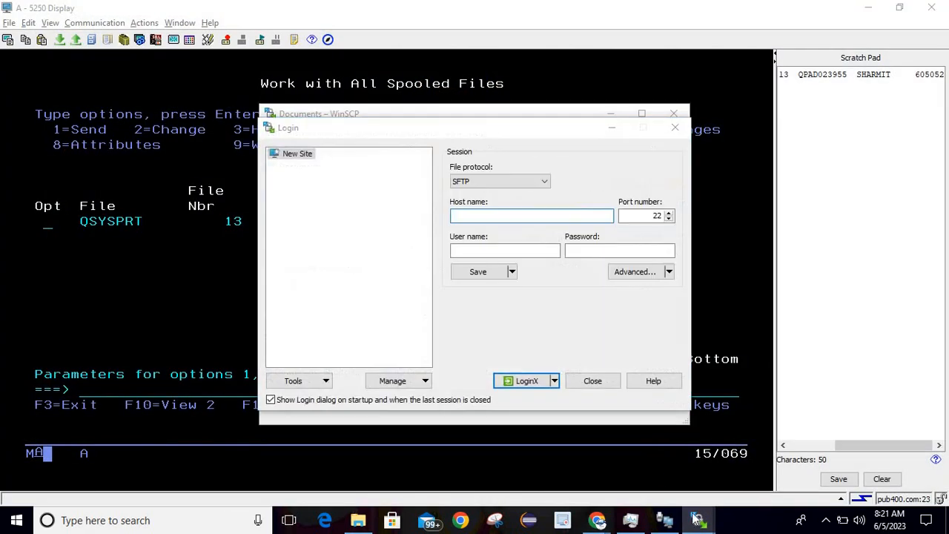
- Log in to host pub400.com over FTP with the account's user name and password
click(518, 215)
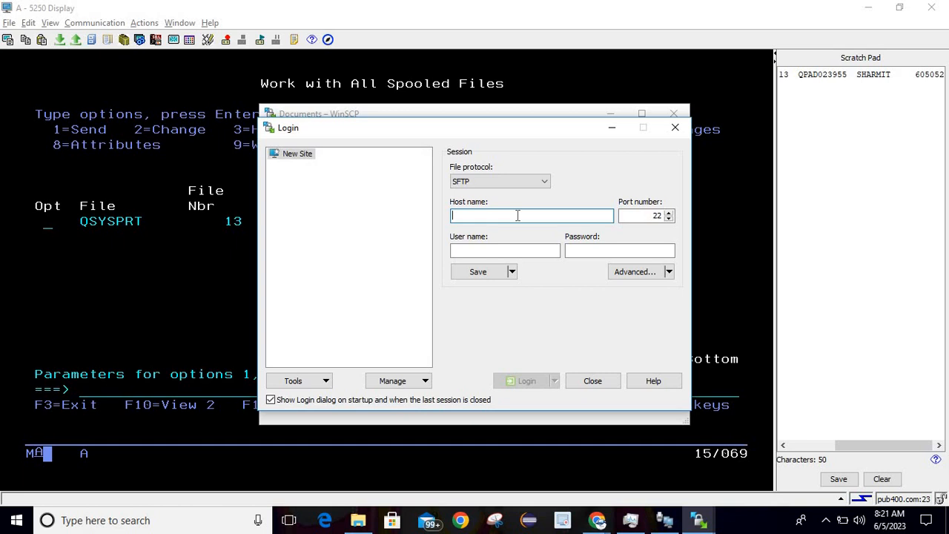
text(pu)
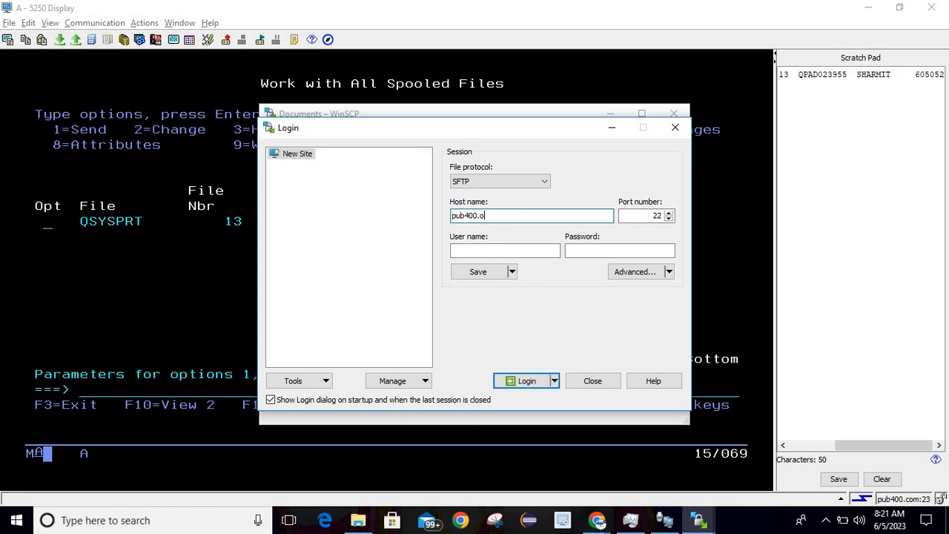
text(b400.o)
key(BackSpace)
text(com)
click(506, 183)
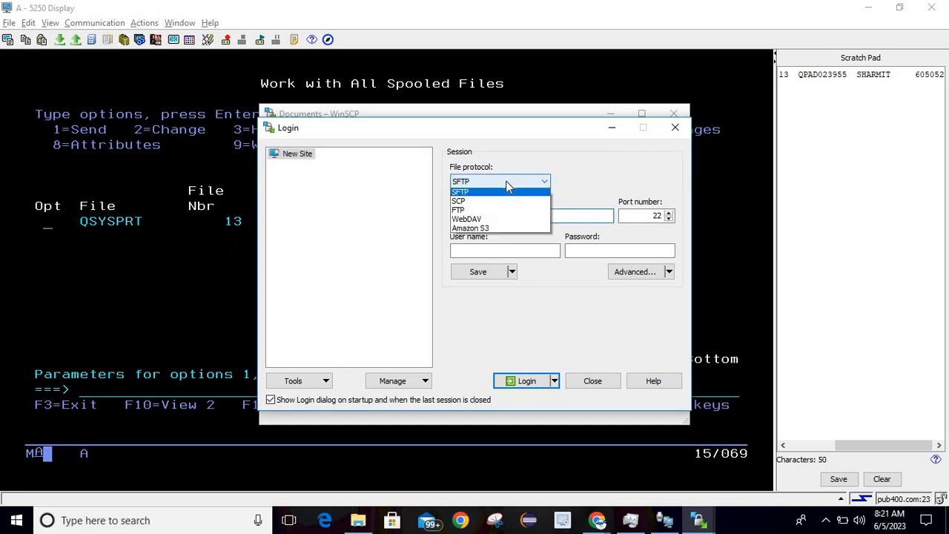
click(479, 214)
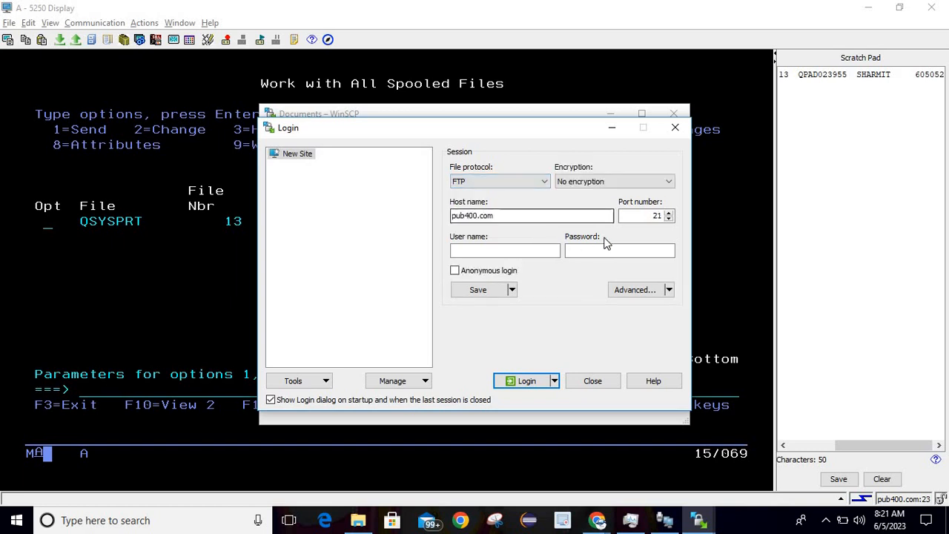
click(509, 250)
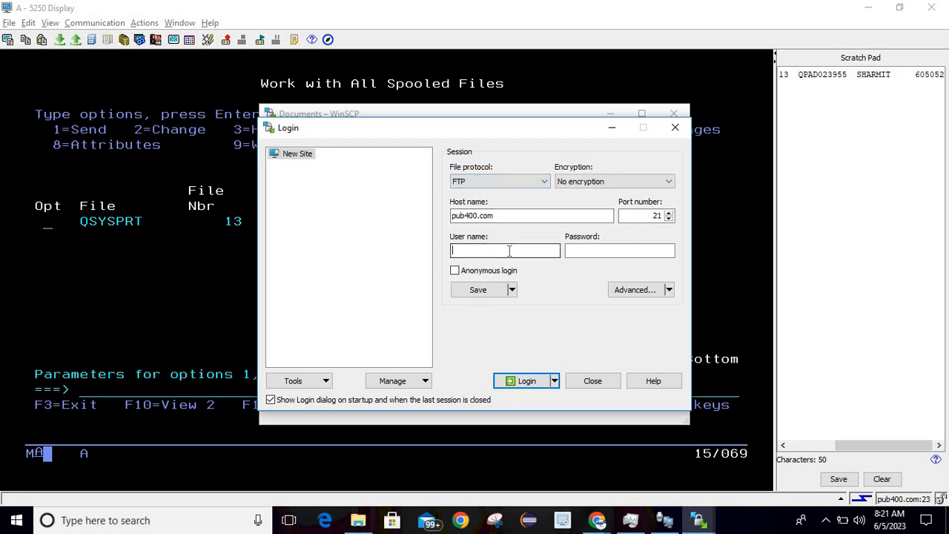
text(sharmit)
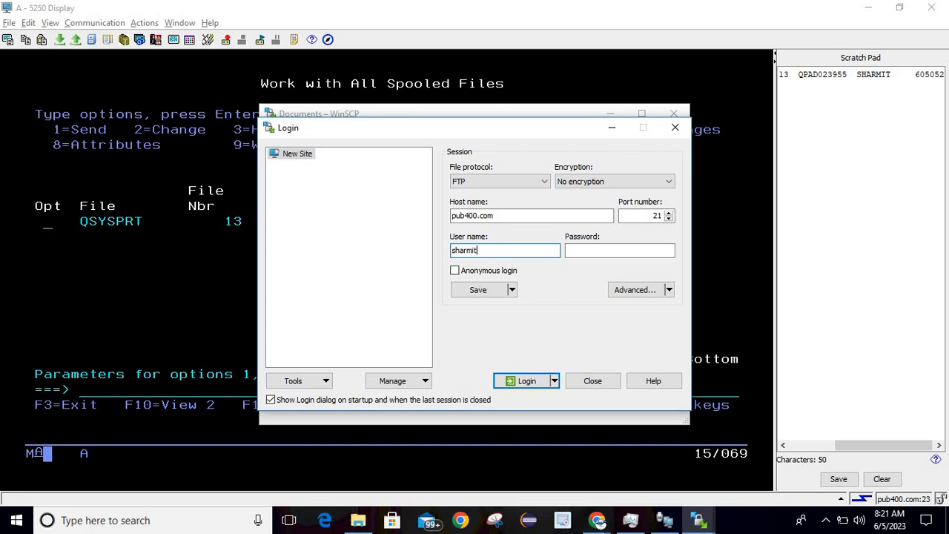
key(Tab)
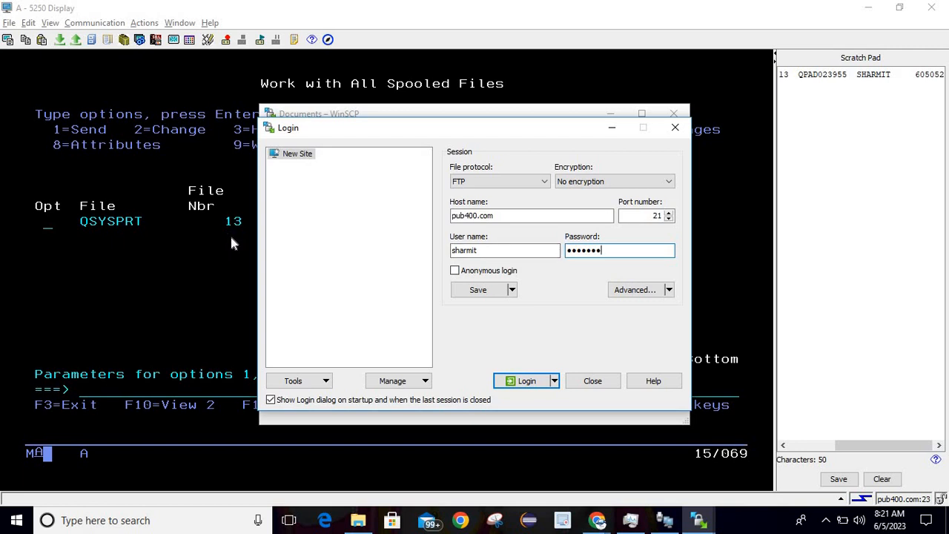
click(523, 382)
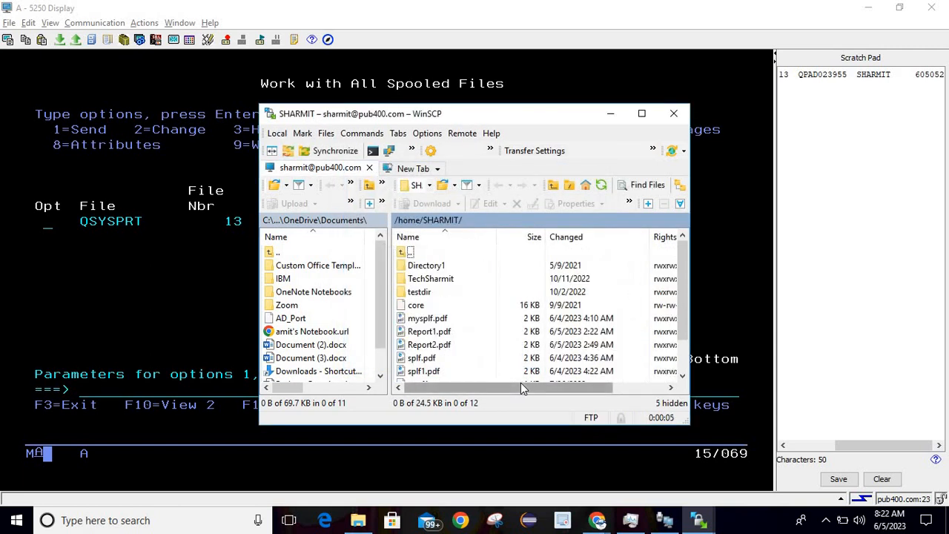
- Maximize the WinSCP window, then go to the 5250 command line
click(643, 114)
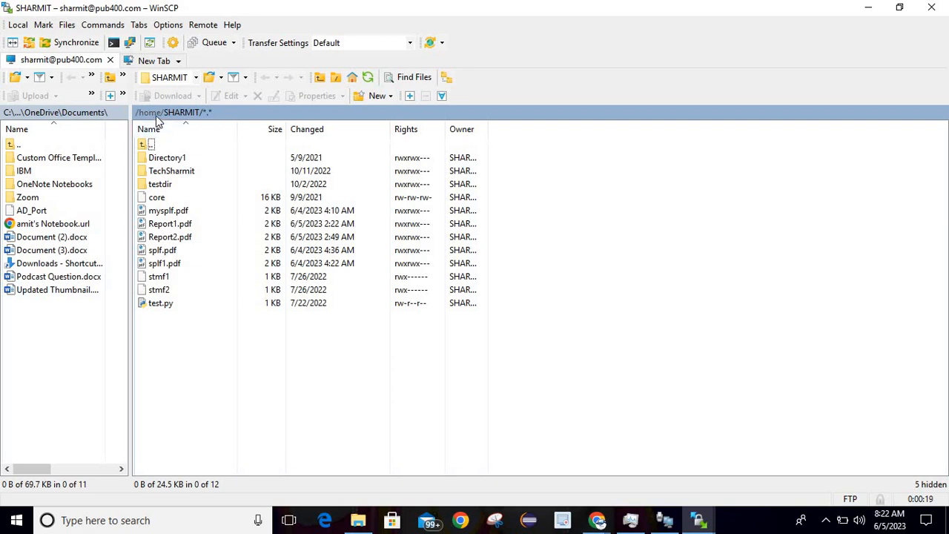
key(alt+Tab)
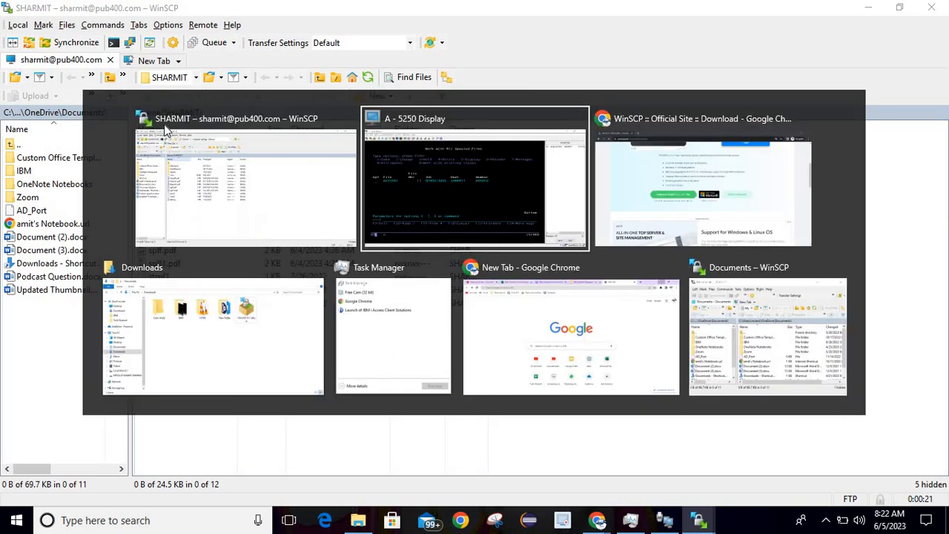
click(235, 240)
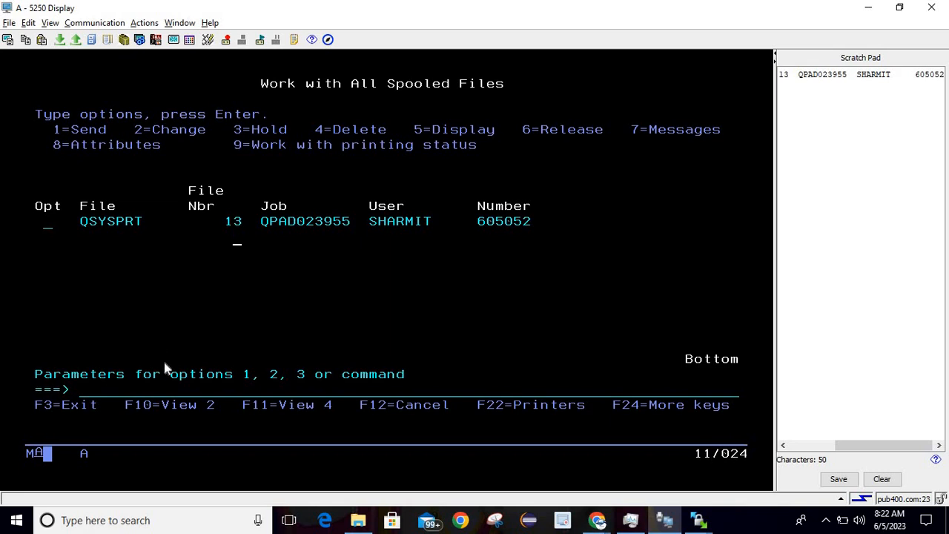
click(161, 382)
key(Tab)
- Run WRKLNK, copy the home directory path, and switch back to WinSCP
text(wrklnk)
key(Return)
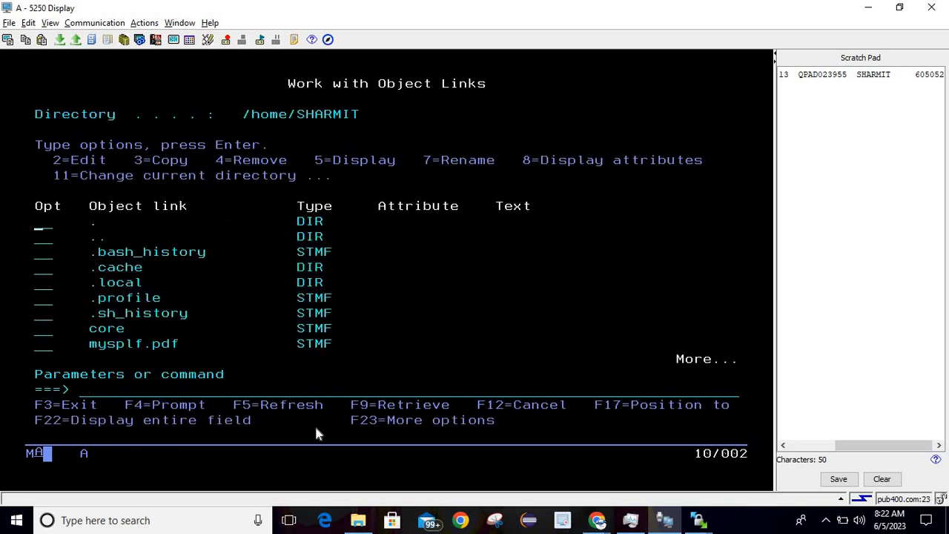
click(374, 296)
drag(233, 110, 413, 117)
key(alt+Tab)
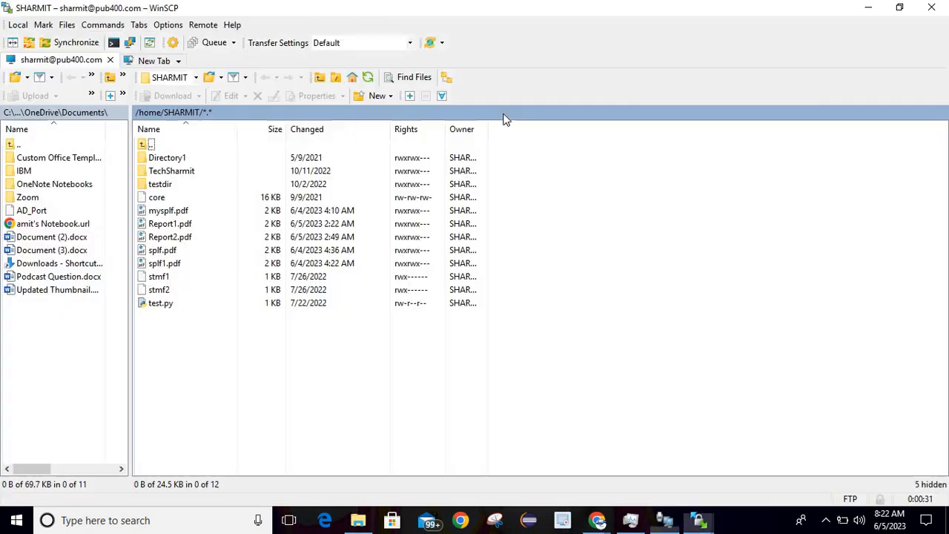
- Keep the WinSCP remote directory at /home/SHARMIT
click(184, 119)
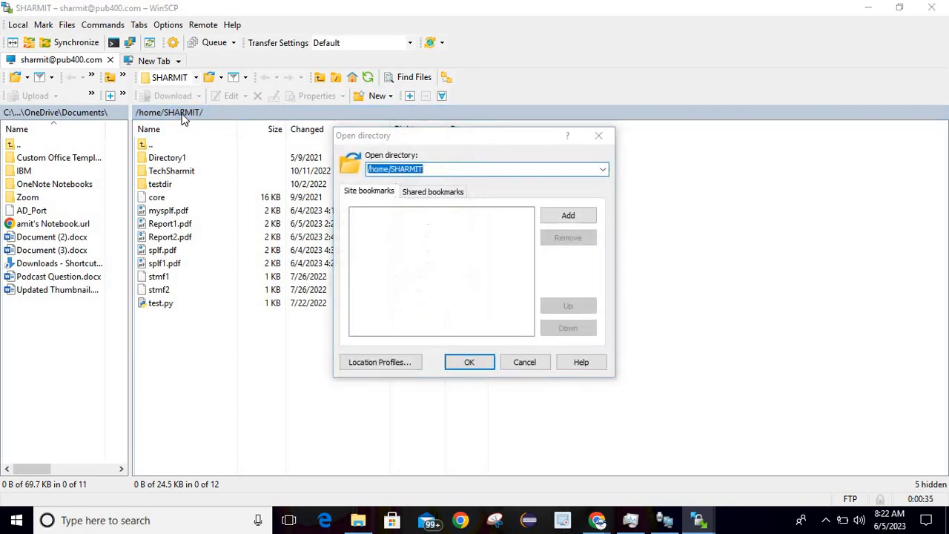
click(442, 169)
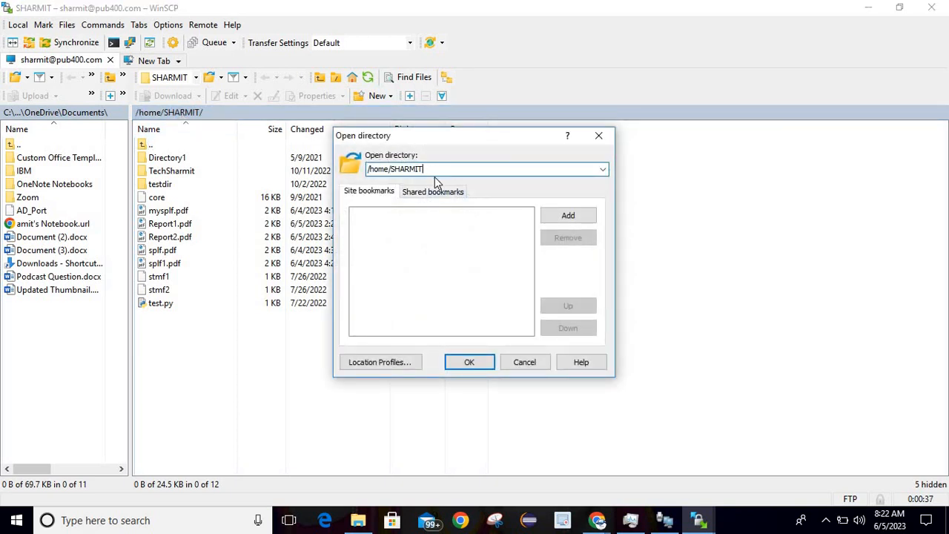
click(460, 362)
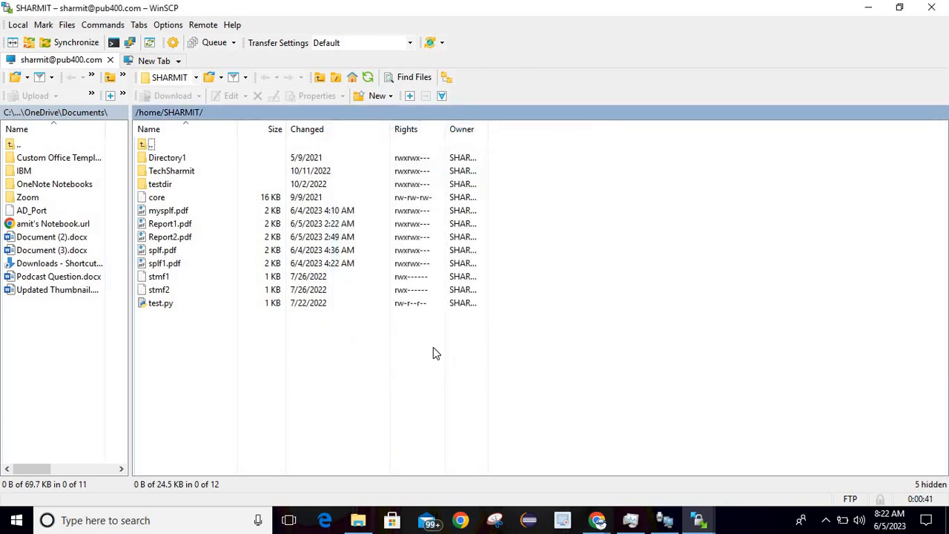
- Download Report2.pdf to the Desktop folder under This PC, then show the desktop
click(182, 240)
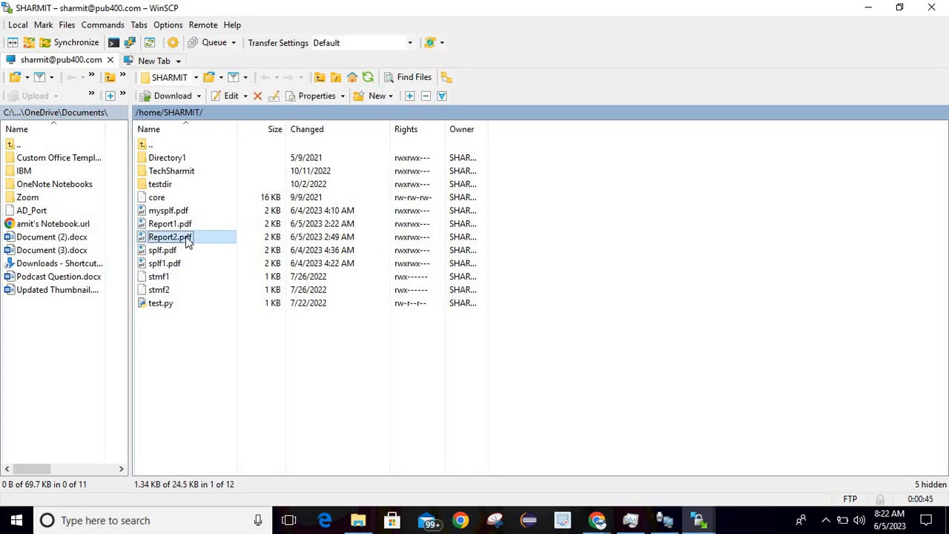
right_click(189, 239)
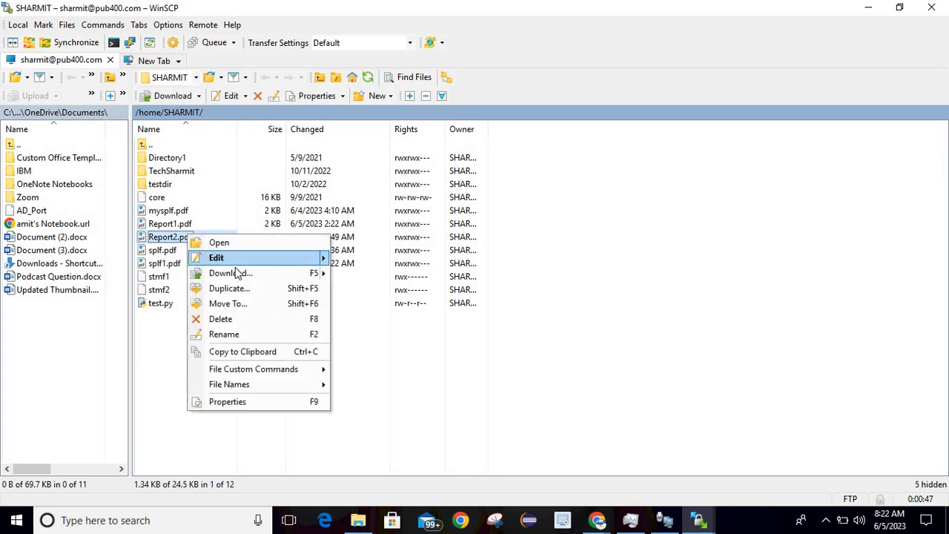
click(245, 274)
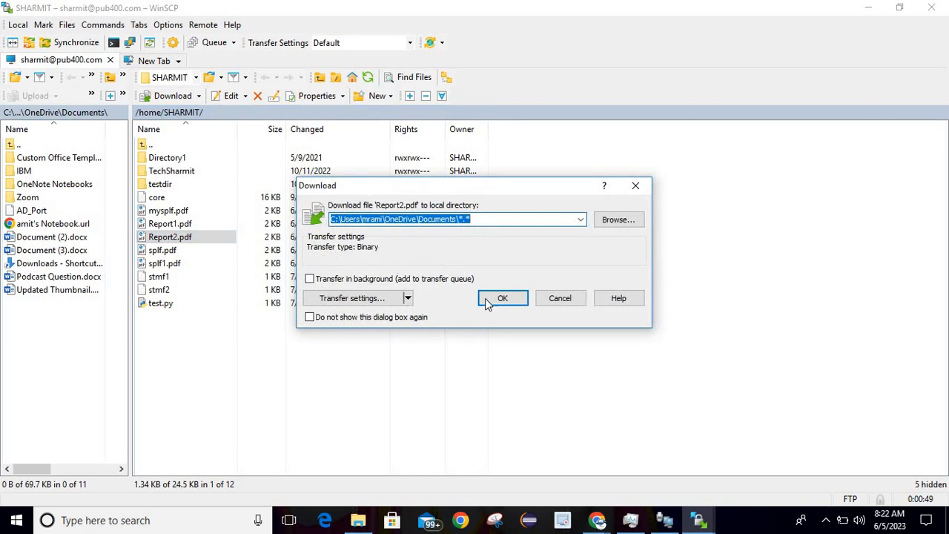
click(617, 220)
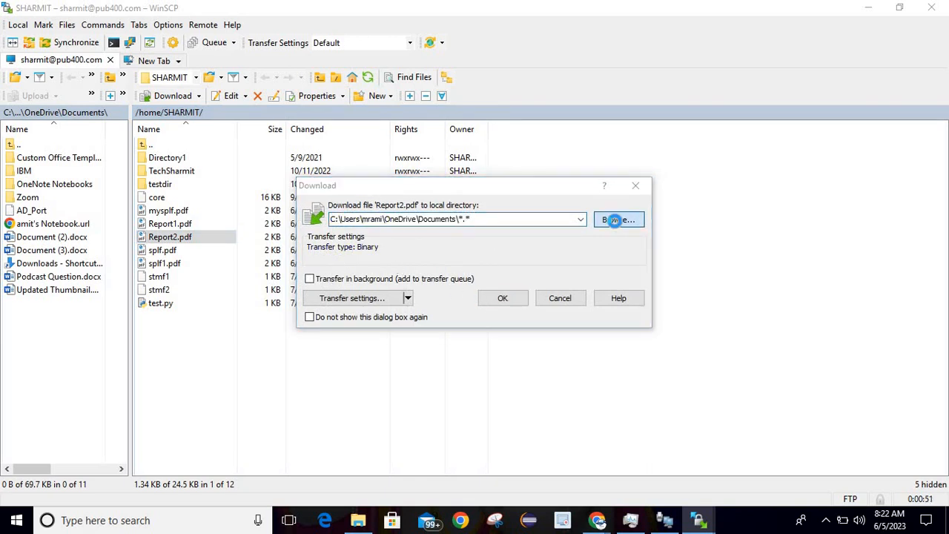
click(410, 223)
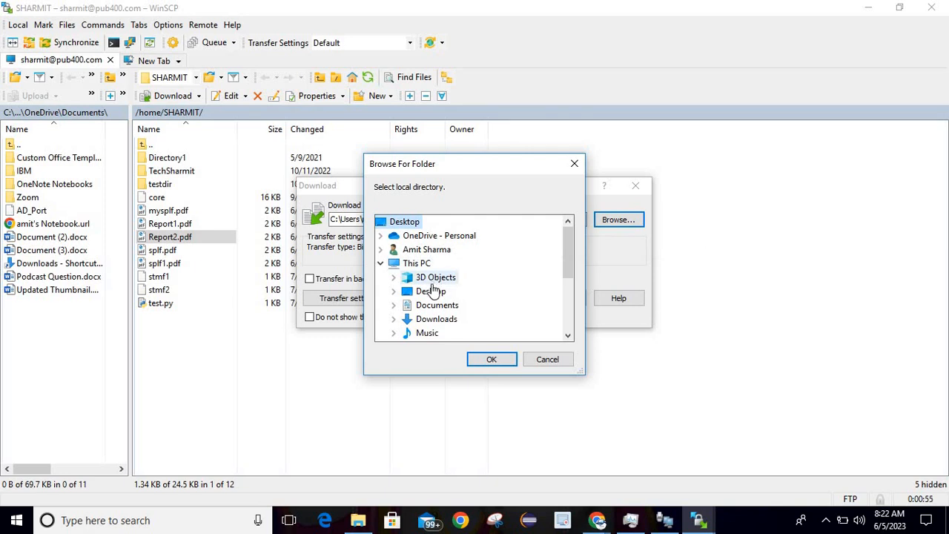
click(430, 292)
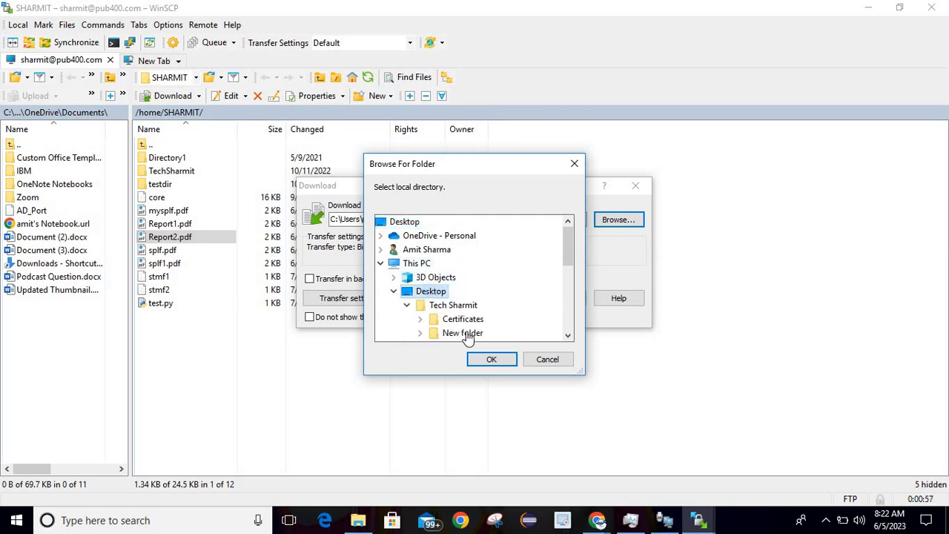
click(490, 359)
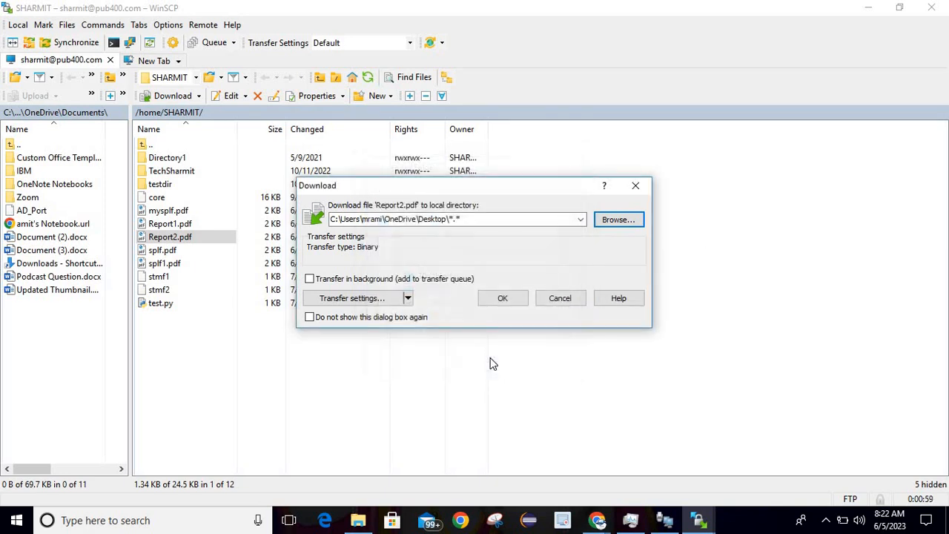
click(503, 299)
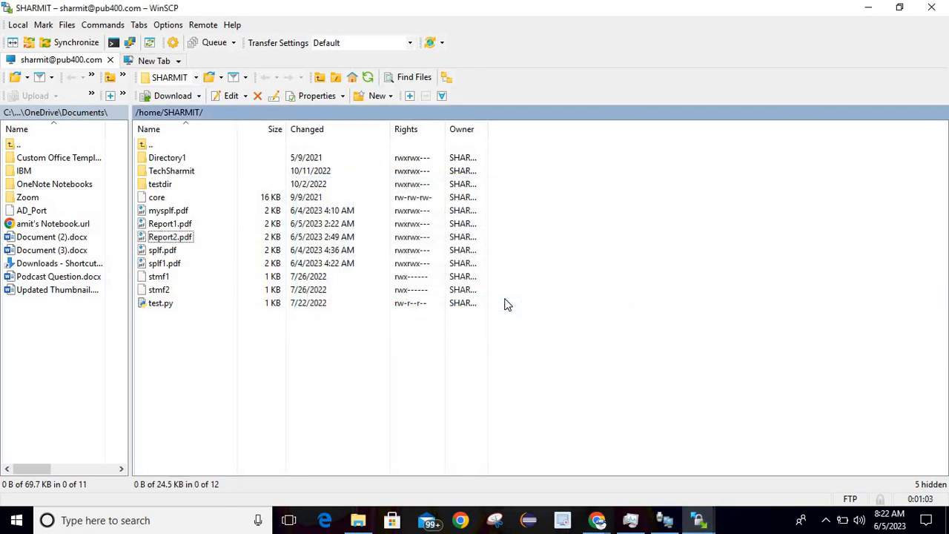
click(948, 524)
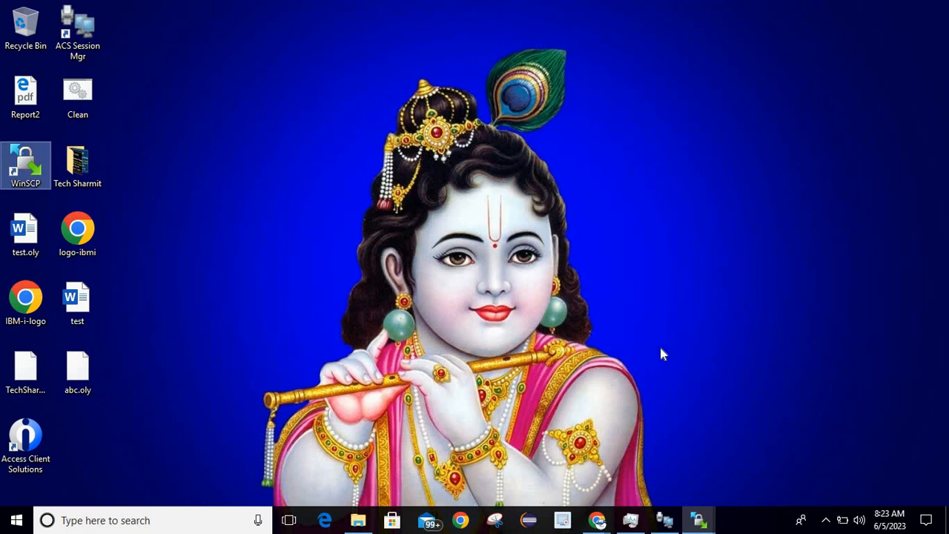
- Open the downloaded Report2 PDF, dismiss the new login prompt, and switch back to the SHARMIT WinSCP session
click(23, 100)
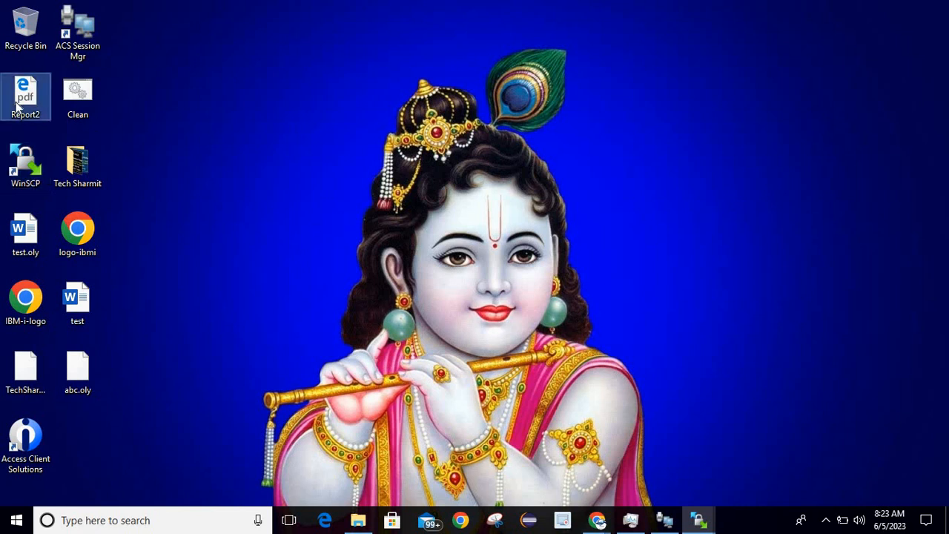
double_click(18, 108)
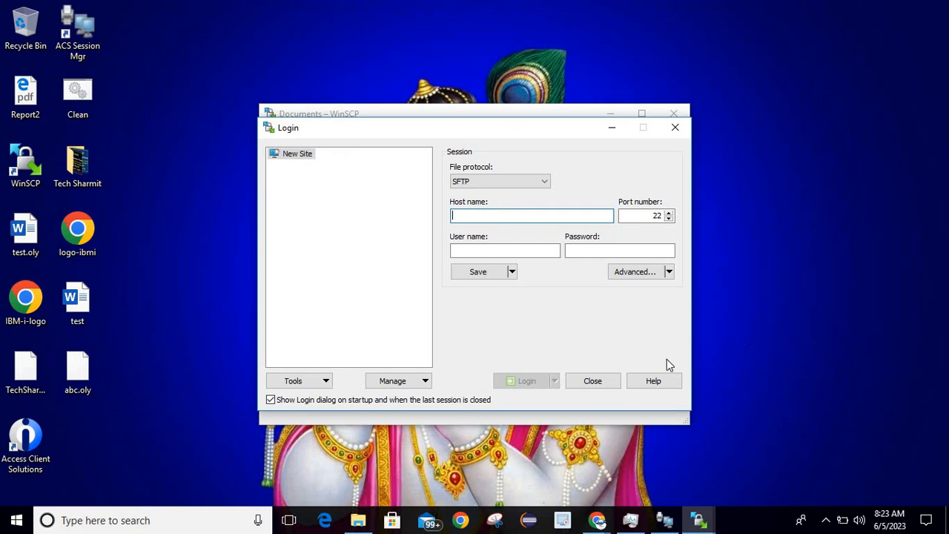
click(606, 383)
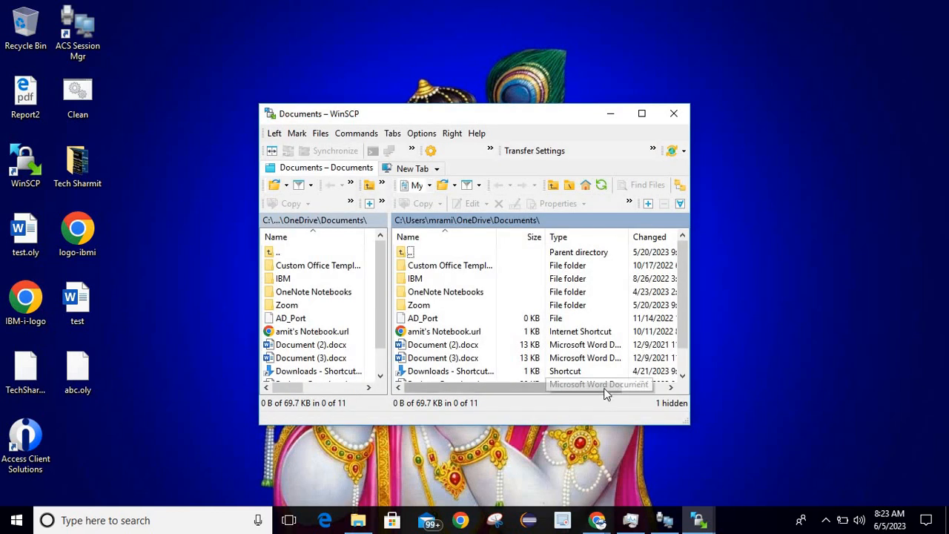
key(alt+Tab)
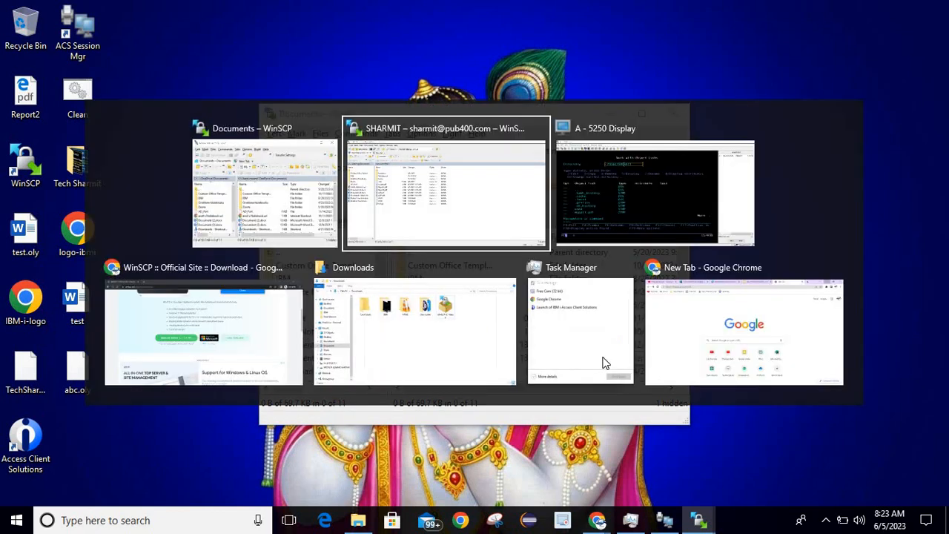
click(479, 235)
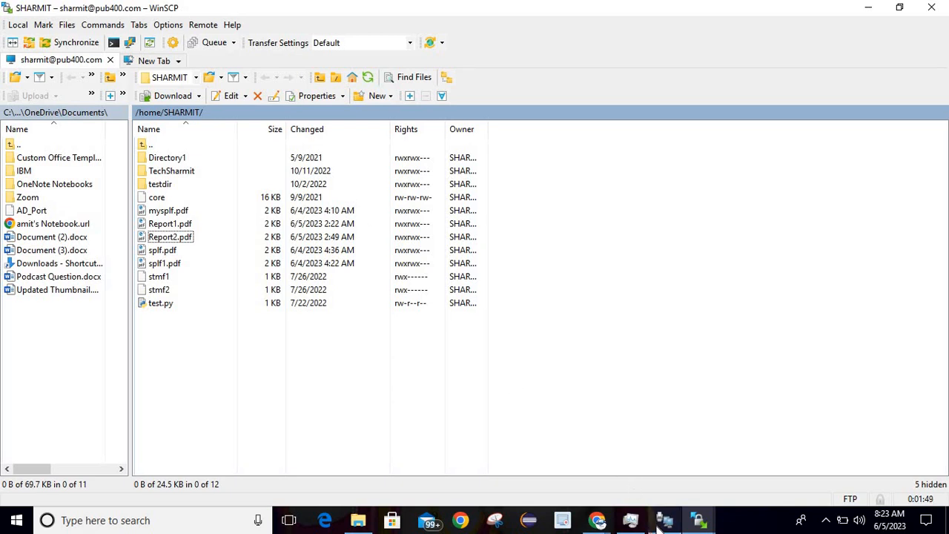
- In the 5250 session, hide the Scratch Pad and page down to the Report1.pdf and Report2.pdf links
mouse_move(664, 523)
click(624, 445)
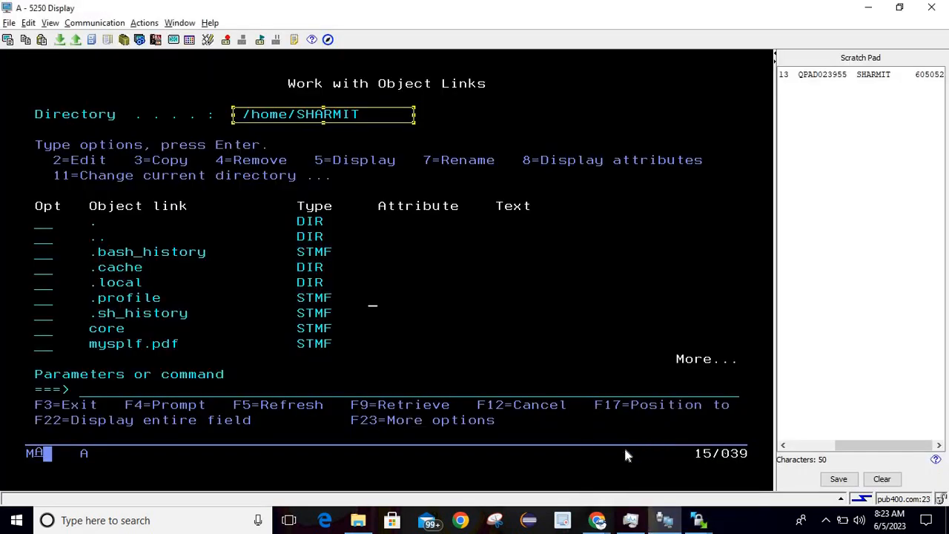
click(776, 59)
click(707, 182)
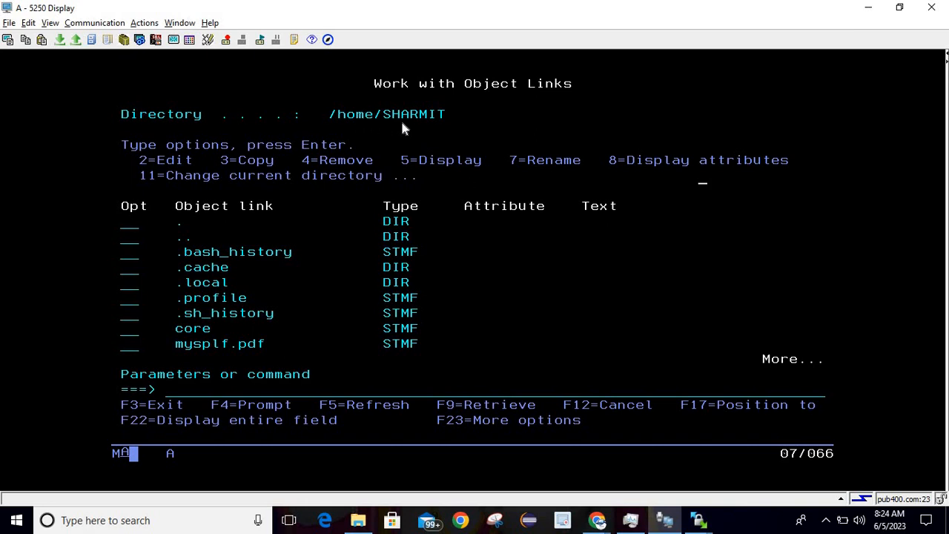
click(280, 304)
key(Page_Down)
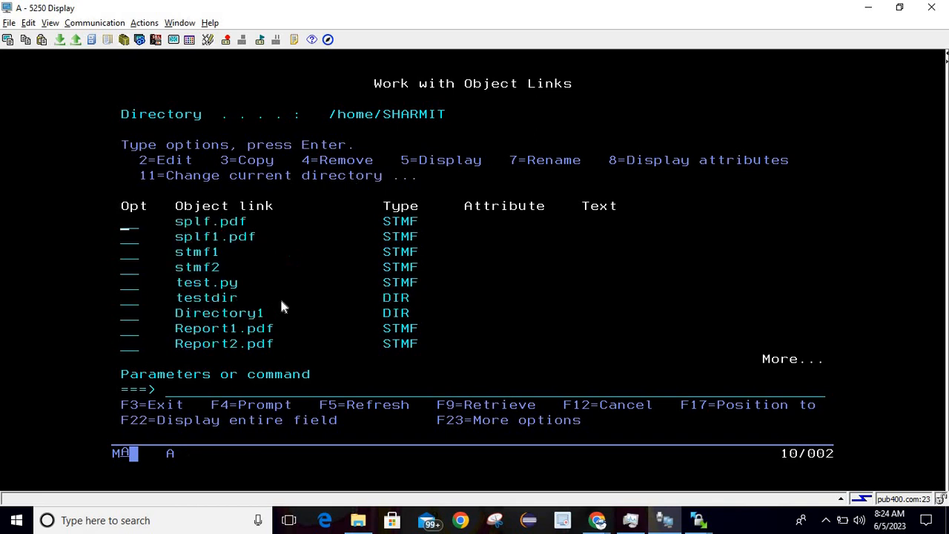
drag(182, 306, 274, 336)
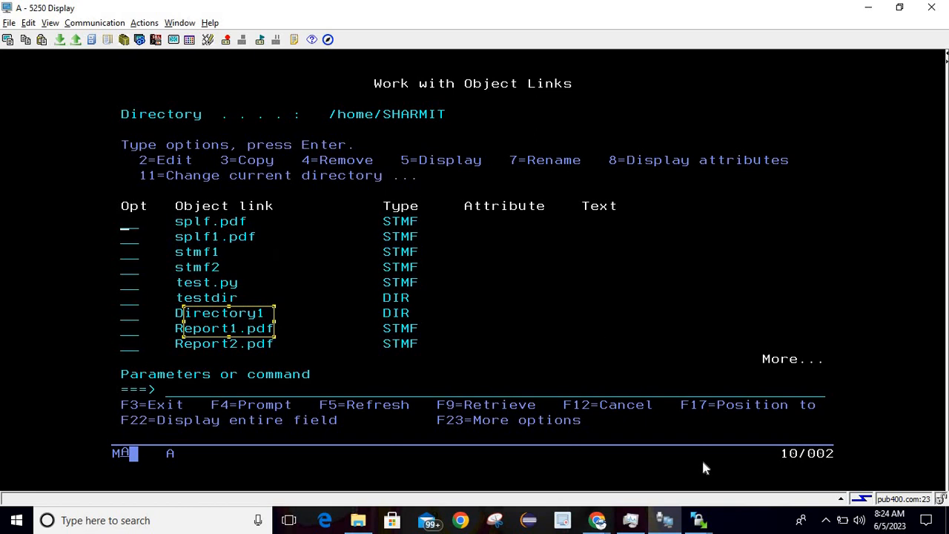
mouse_move(701, 519)
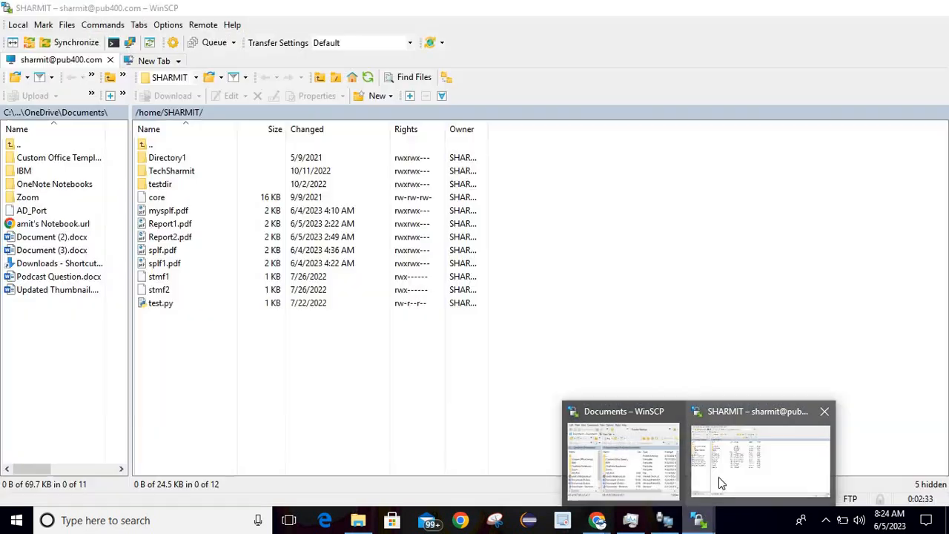
click(719, 477)
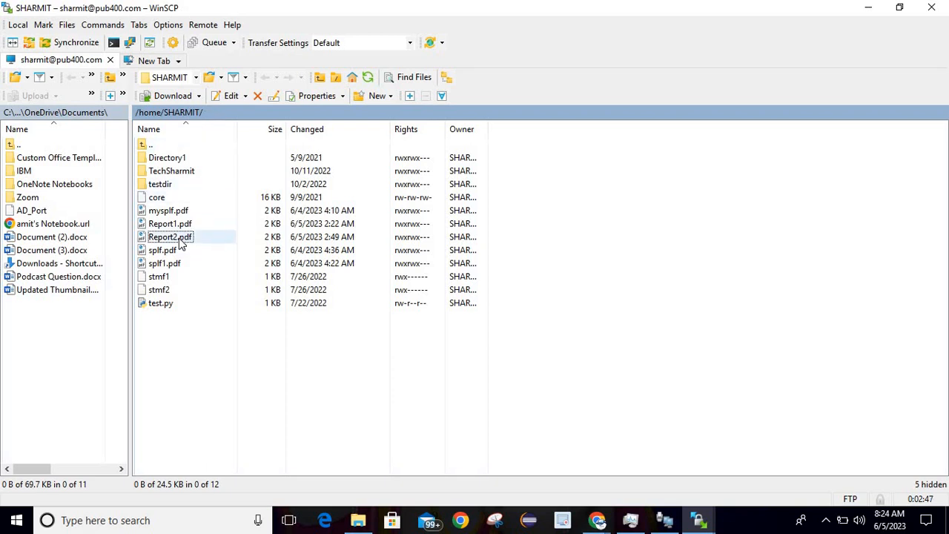
click(207, 111)
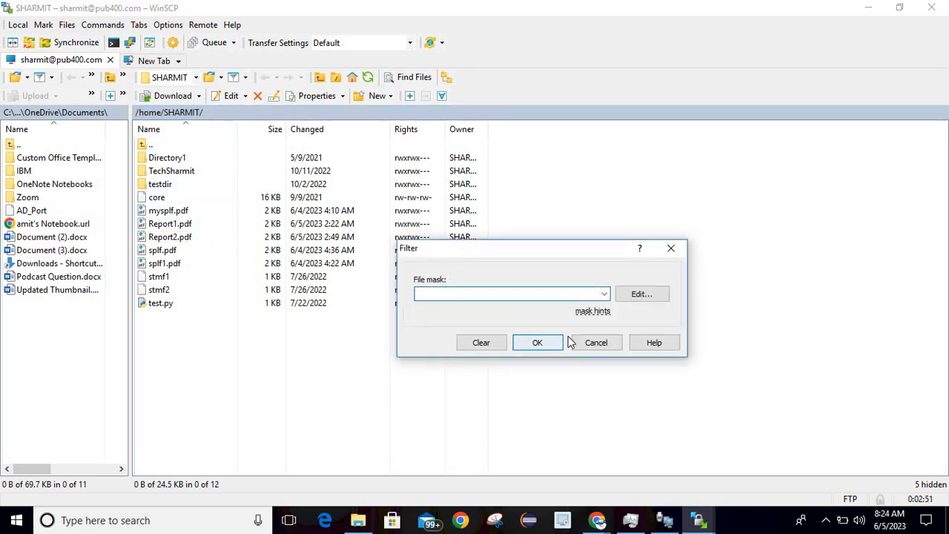
click(596, 343)
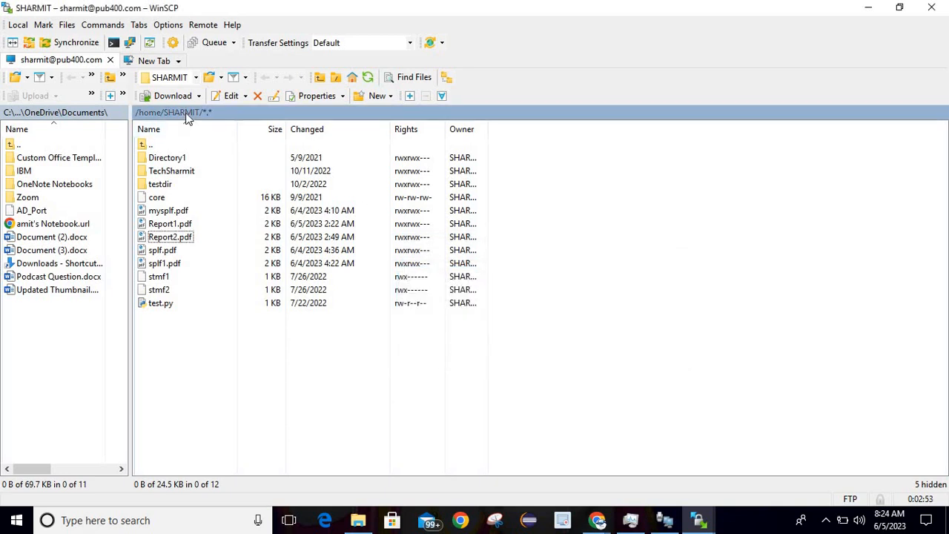
click(187, 115)
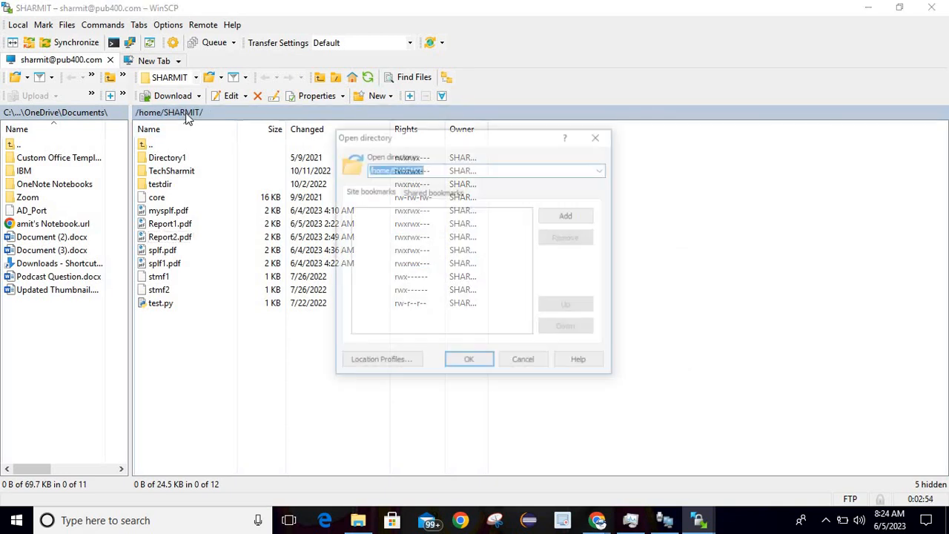
click(600, 136)
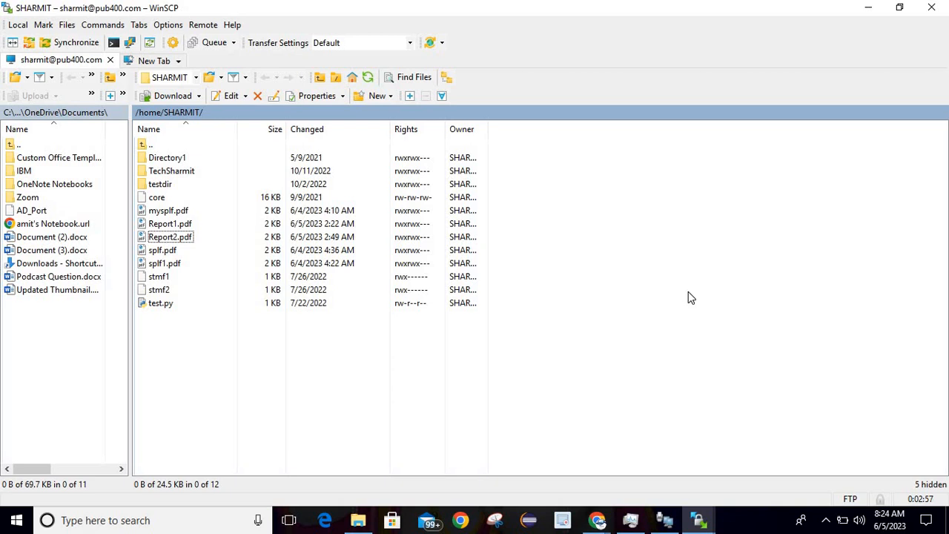
key(alt+Tab)
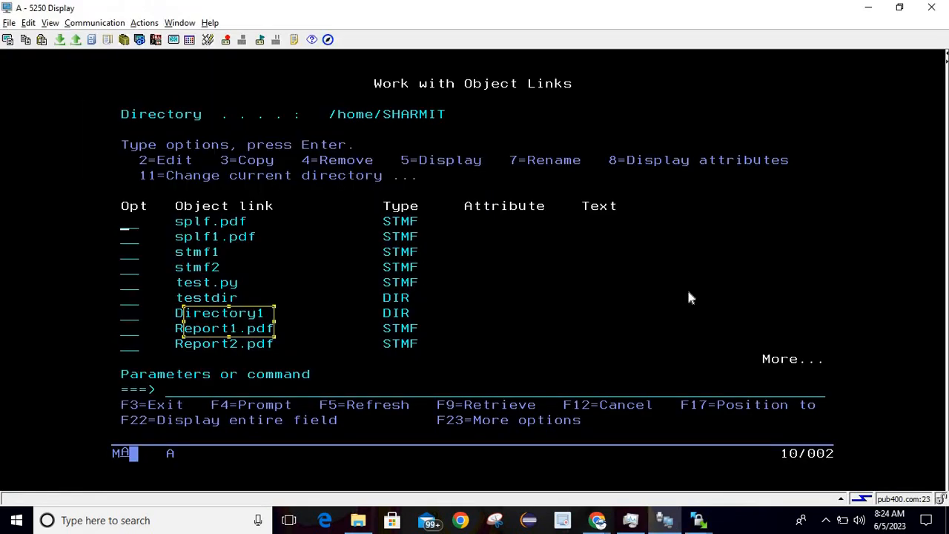
- Exit Work with Object Links with F3 back to the QSHARMIT members in PDM
key(F3)
key(F3)
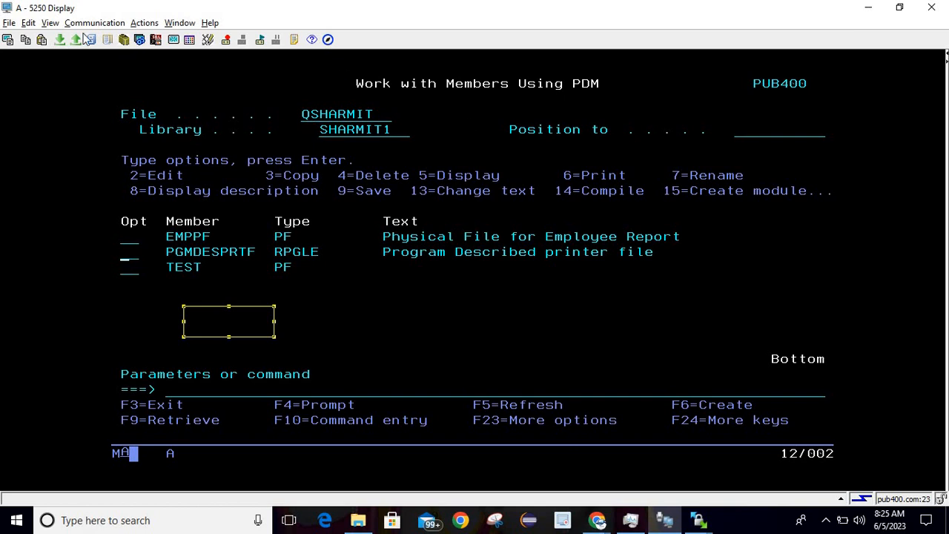
click(489, 230)
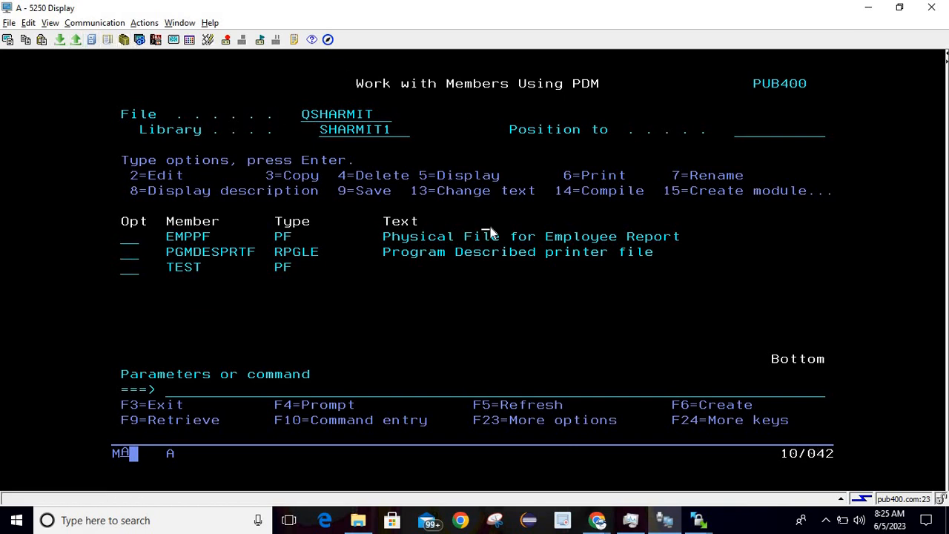